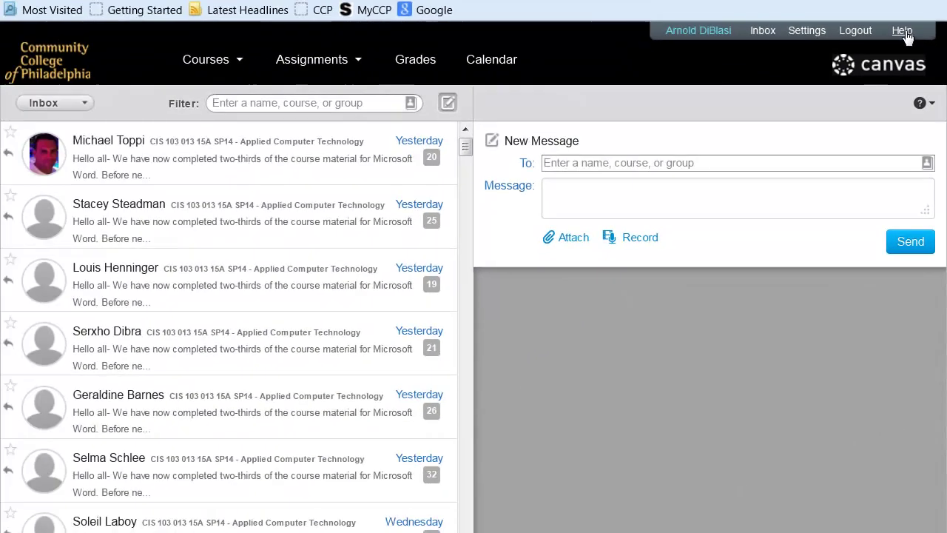
From Help, open the Ask Your Instructor form, keep Biology 160 as the course, and close it unsent.
click(870, 162)
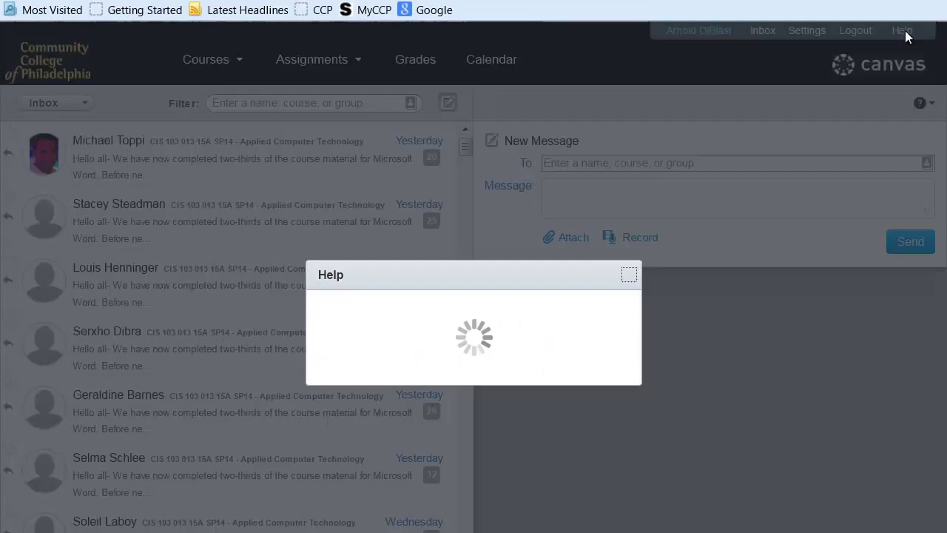
drag(508, 277, 678, 100)
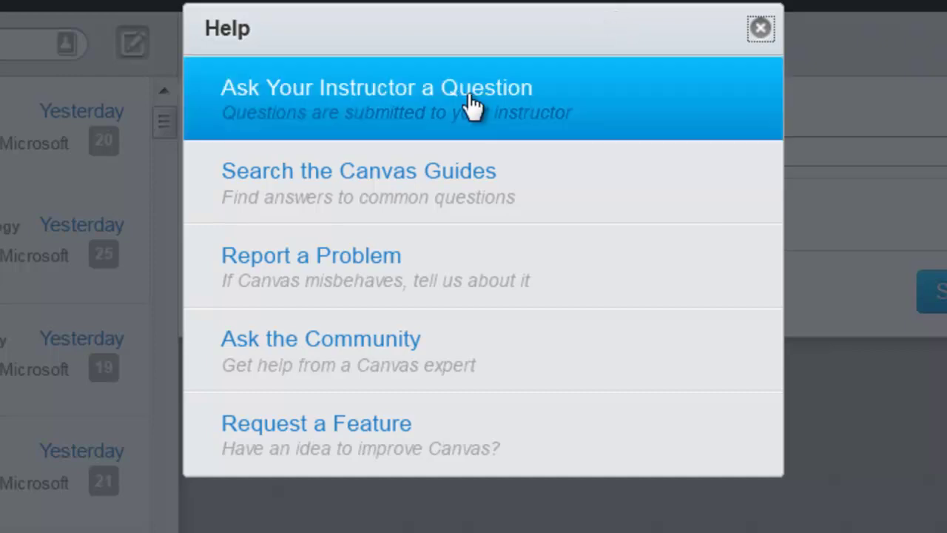
click(419, 97)
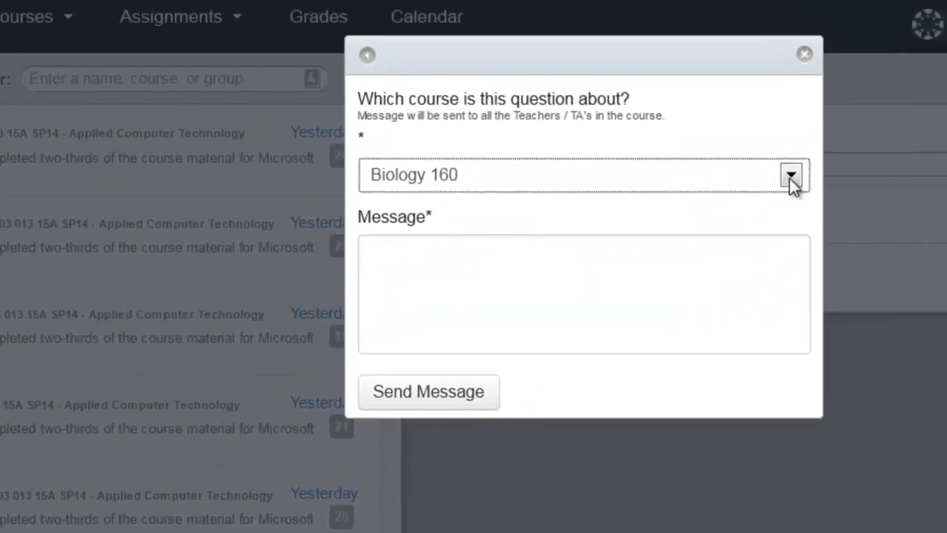
click(790, 179)
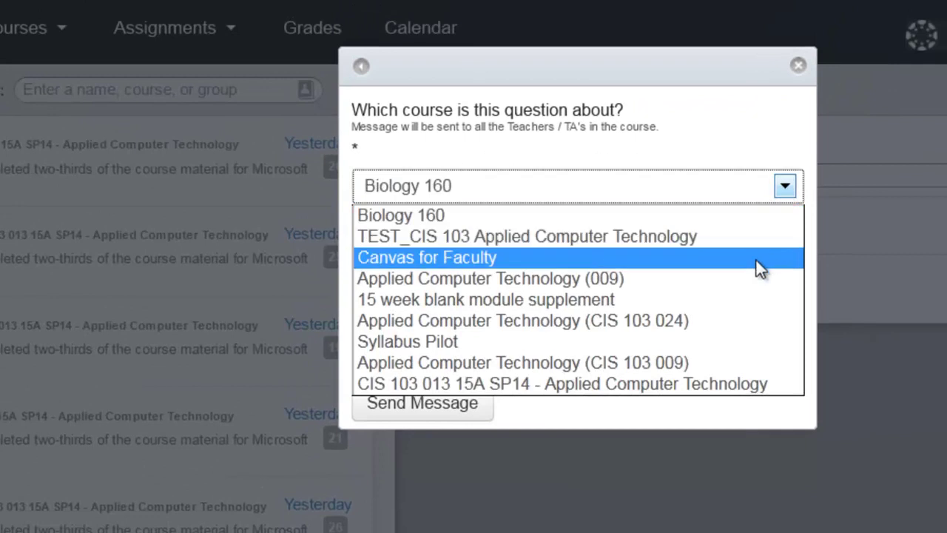
click(697, 189)
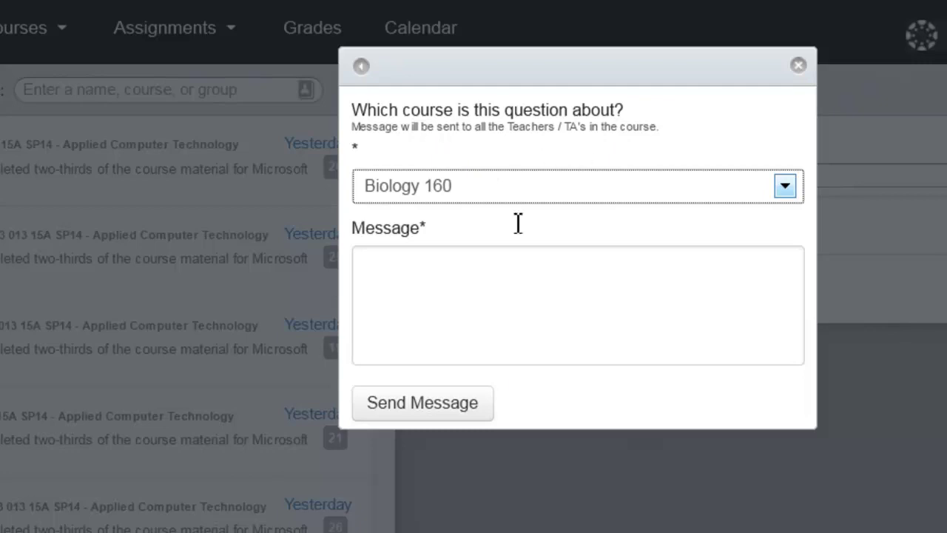
click(799, 69)
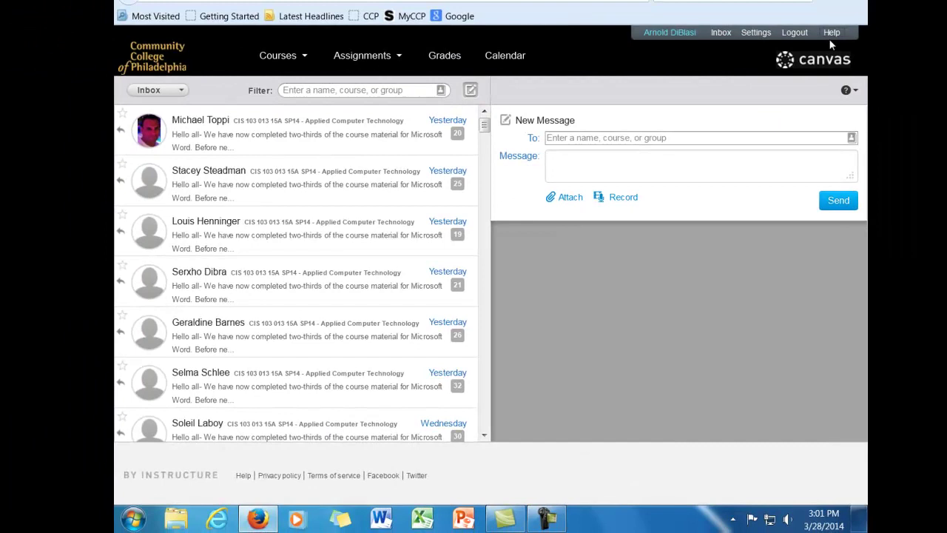
Reopen the Help dialog from the top bar and move it up and to the right.
click(832, 32)
drag(556, 163, 660, 91)
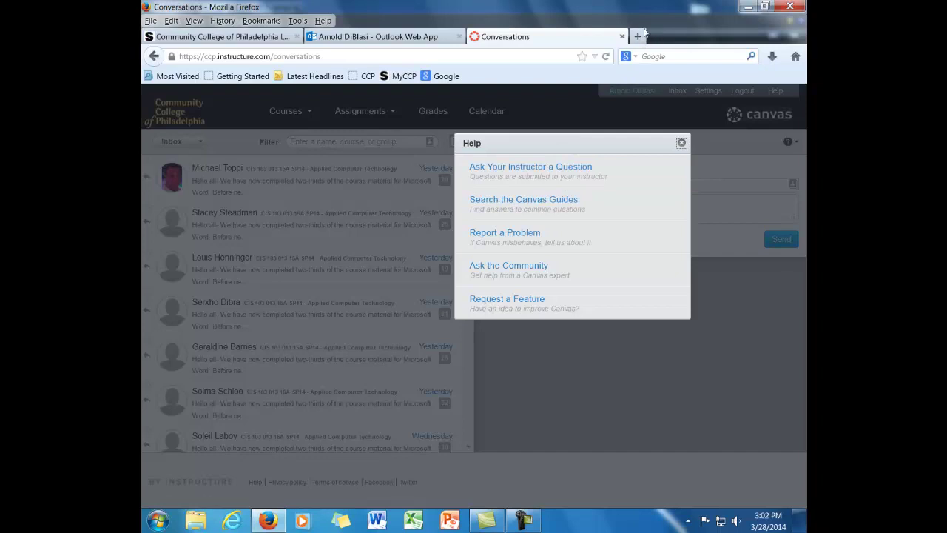
Open Search the Canvas Guides in a new tab and browse its Getting Started and mobile guide collections.
click(564, 208)
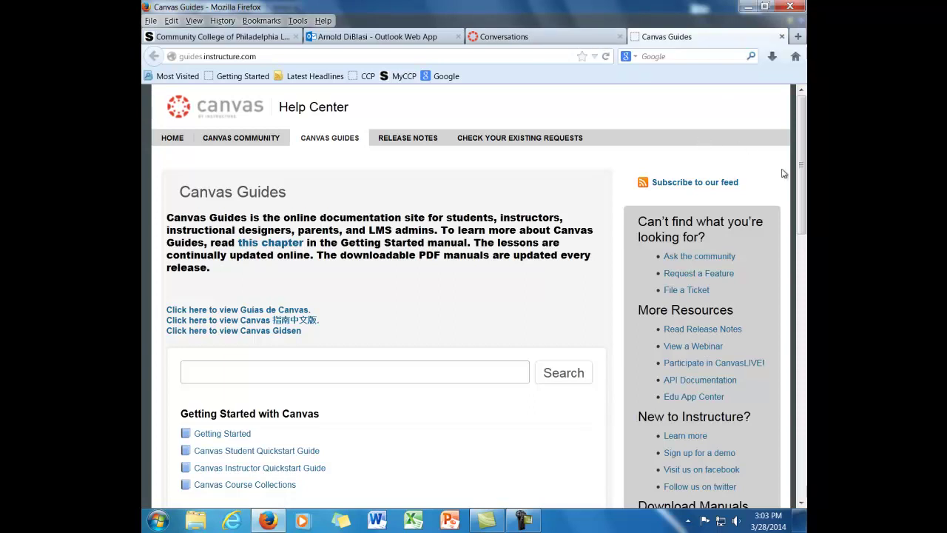
scroll(804, 145, down, 2)
scroll(800, 137, up, 2)
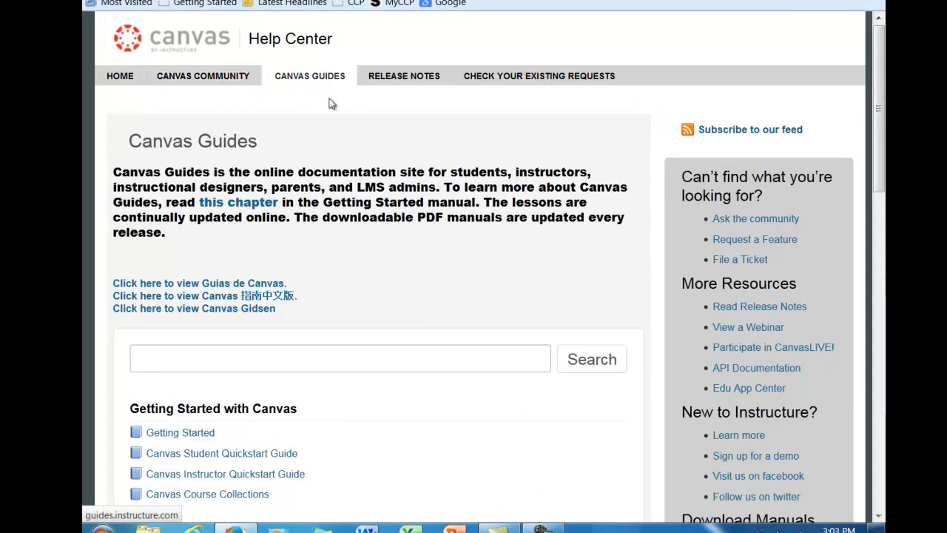
scroll(330, 198, down, 5)
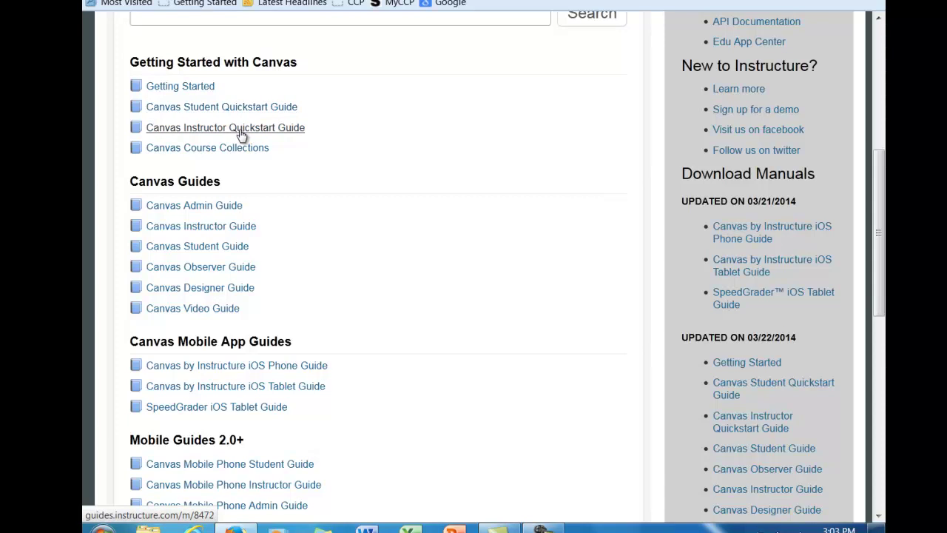
scroll(242, 135, down, 2)
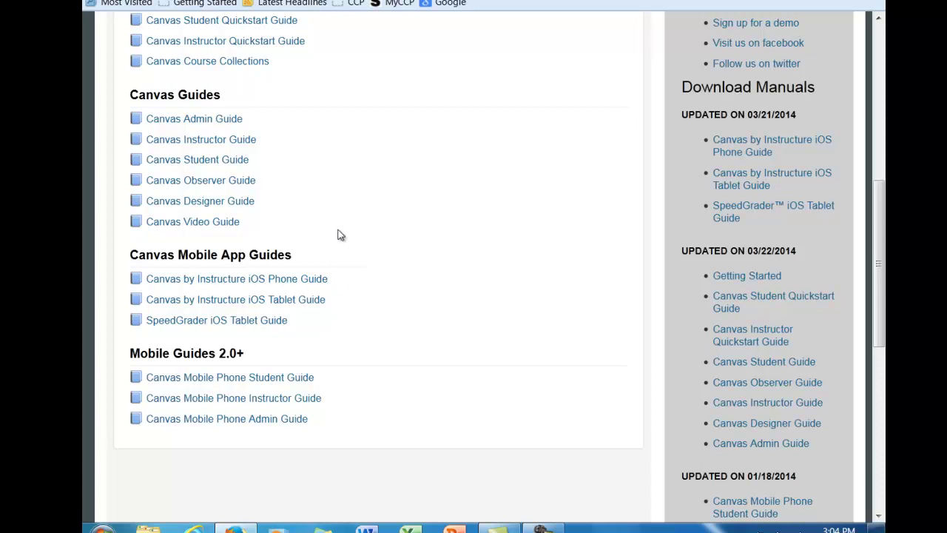
scroll(319, 194, up, 4)
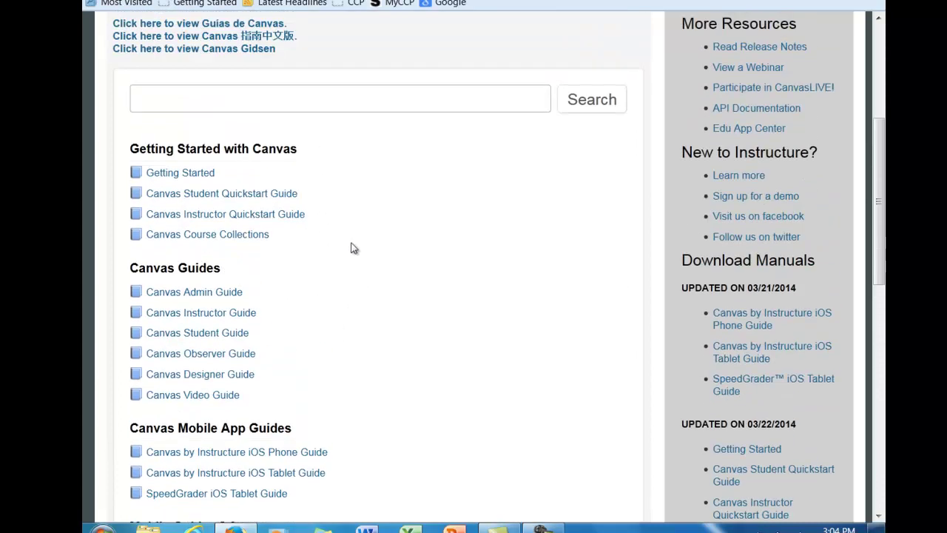
In the Canvas Instructor Guide, open Announcements > What are Announcements? and read the article.
click(207, 318)
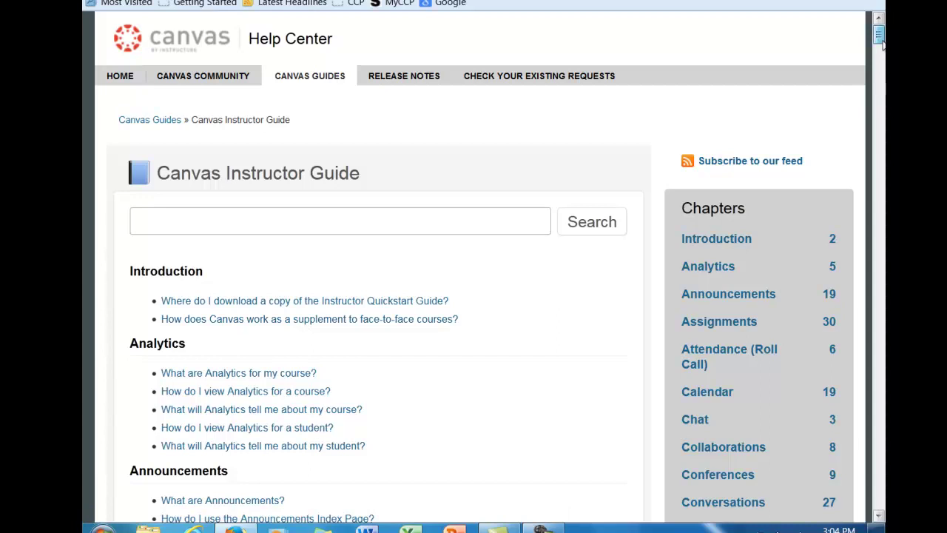
drag(882, 44, 882, 56)
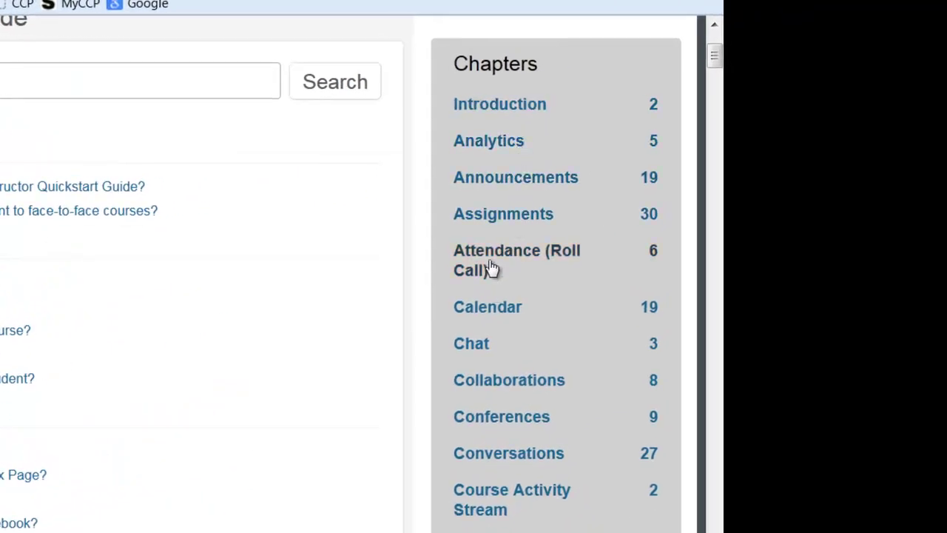
click(506, 186)
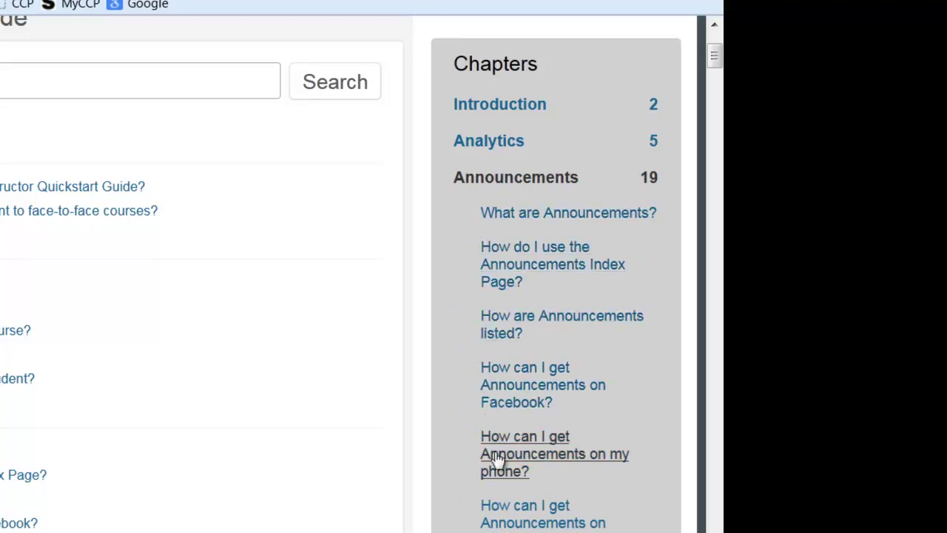
click(545, 213)
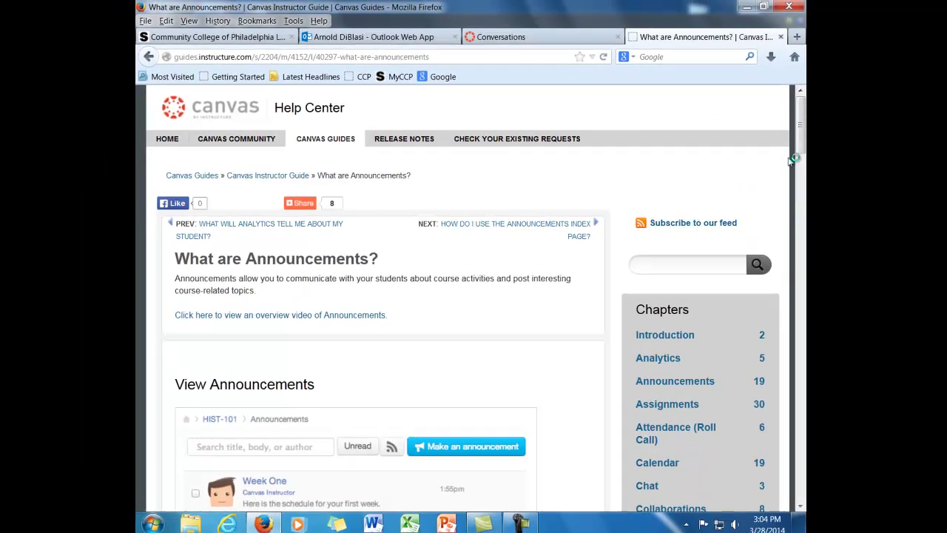
drag(803, 142, 803, 181)
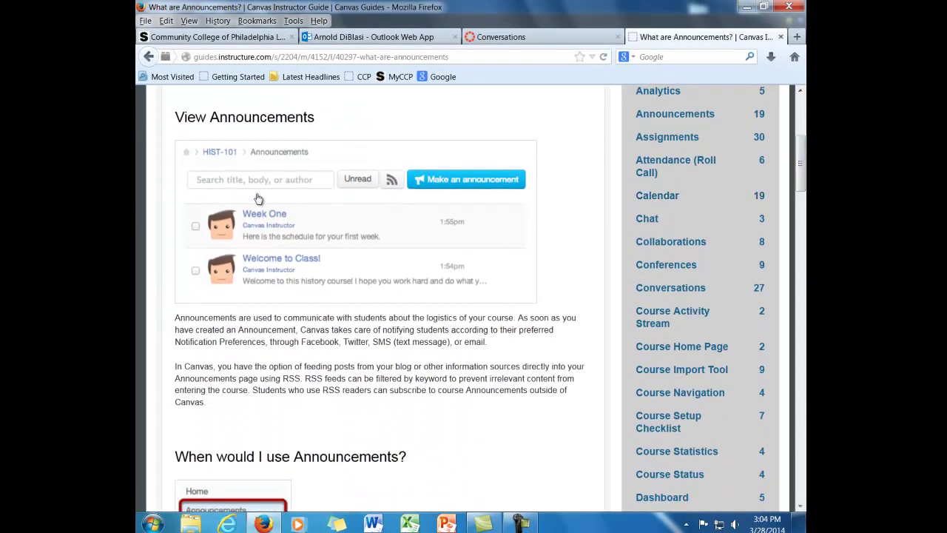
scroll(252, 172, down, 2)
scroll(251, 174, down, 5)
scroll(330, 294, down, 2)
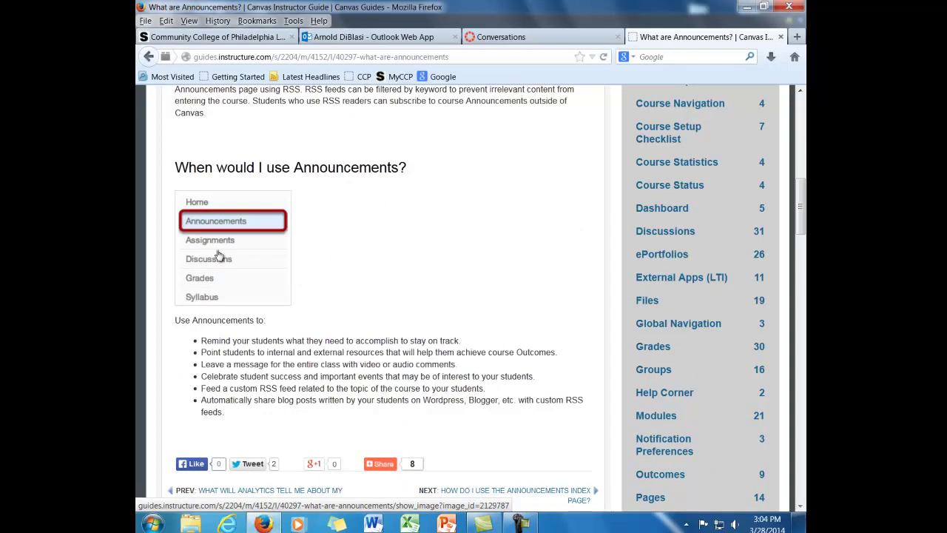
scroll(291, 246, up, 10)
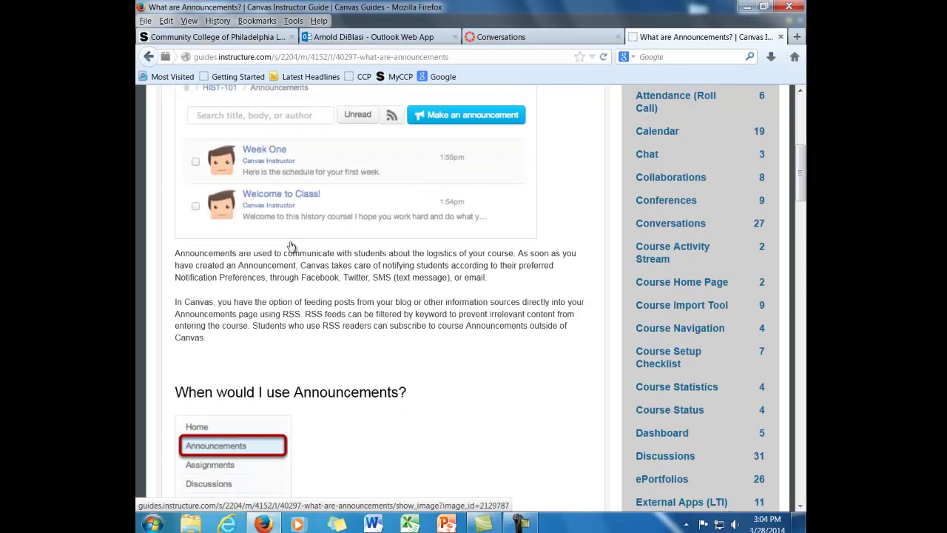
scroll(291, 246, up, 2)
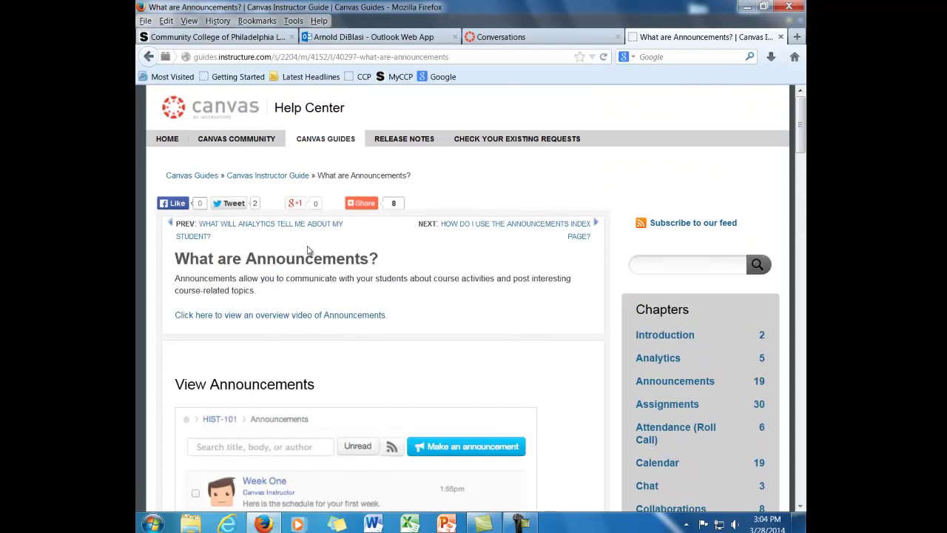
mouse_move(801, 142)
mouse_down()
mouse_move(802, 217)
mouse_move(801, 137)
mouse_up()
Close the Canvas Guides browser tab and the Help dialog to return to Conversations.
click(781, 37)
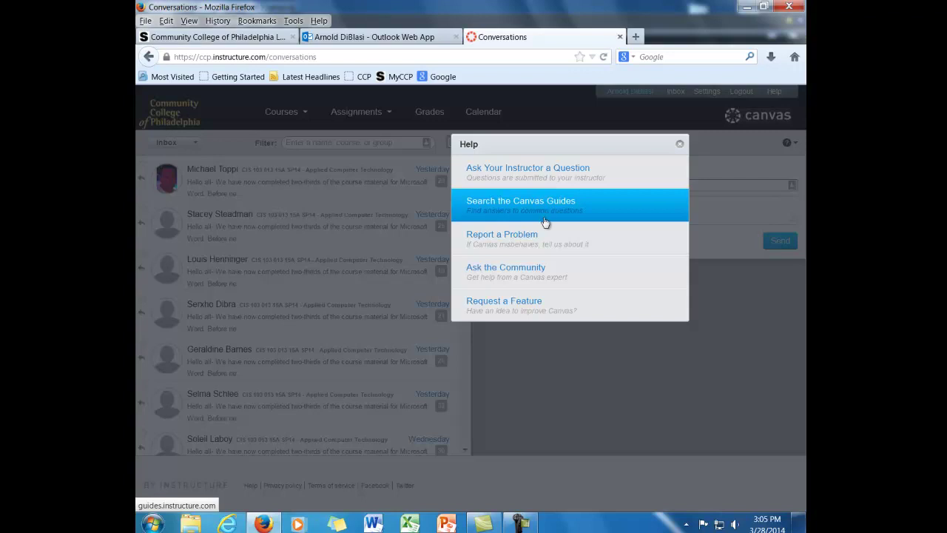
click(679, 147)
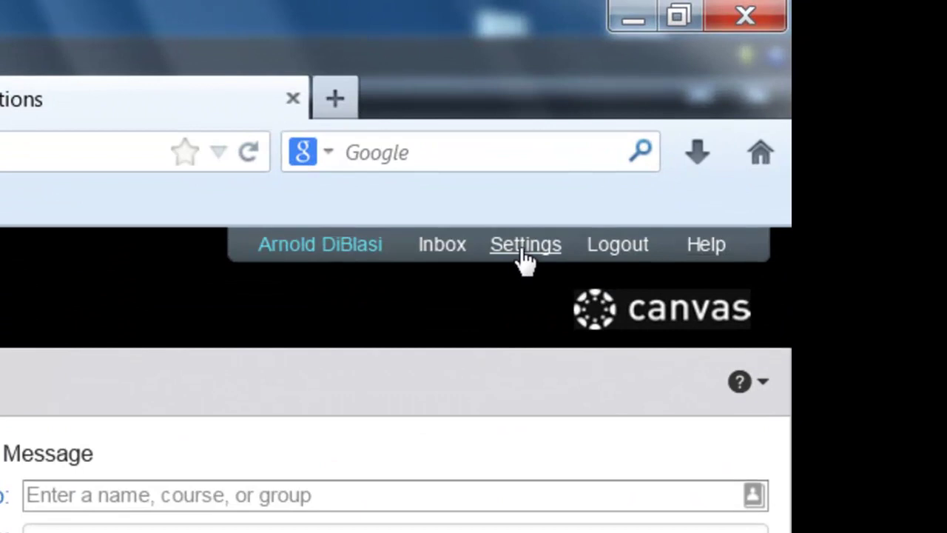
Go to the user account Settings page, look over Ways to Contact, and choose Edit Settings.
click(525, 245)
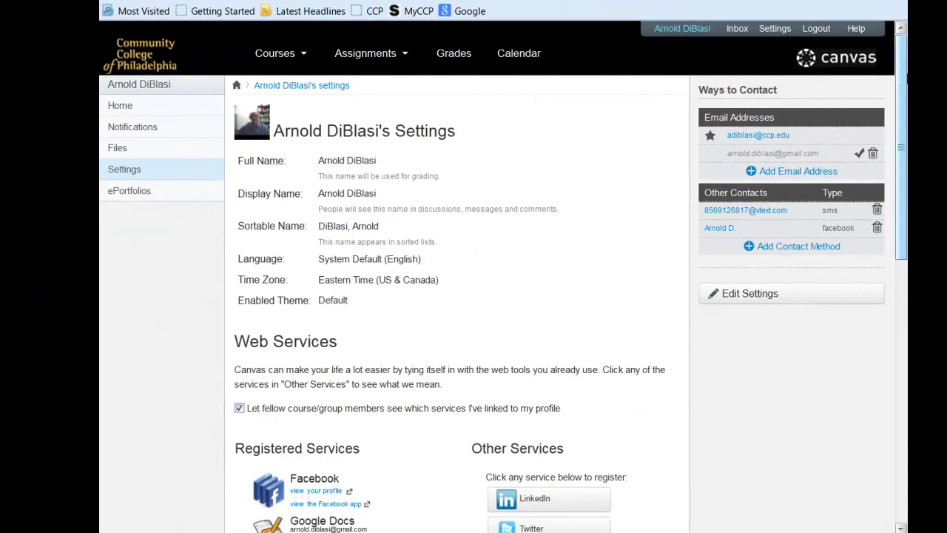
scroll(904, 89, down, 1)
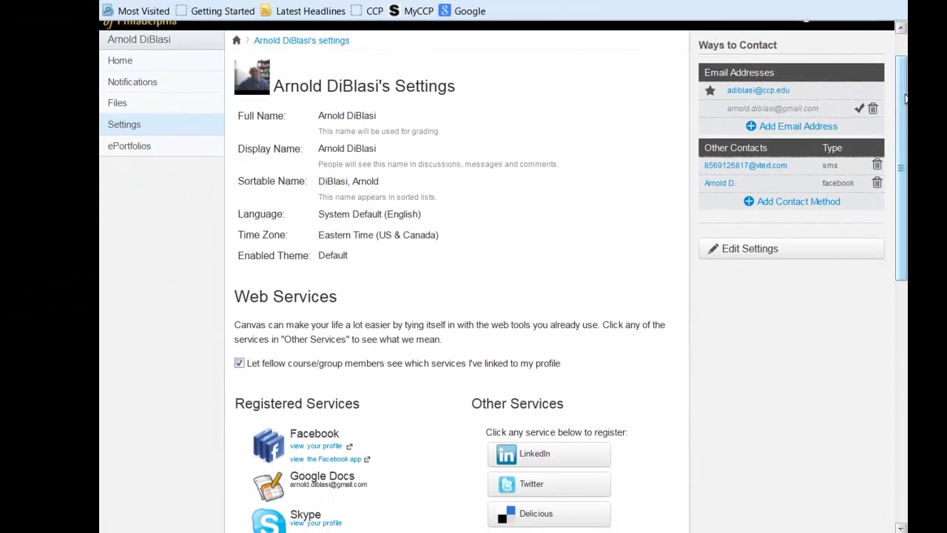
scroll(904, 88, up, 1)
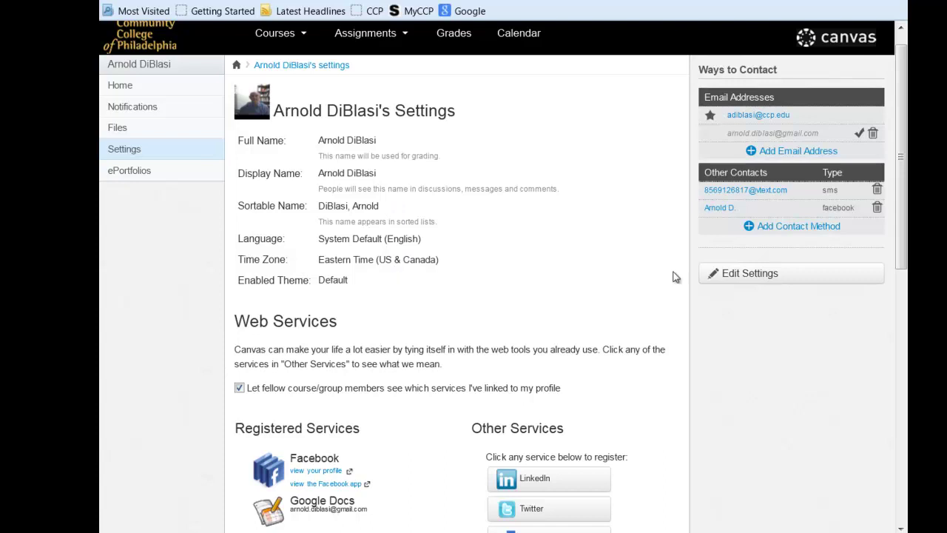
click(765, 278)
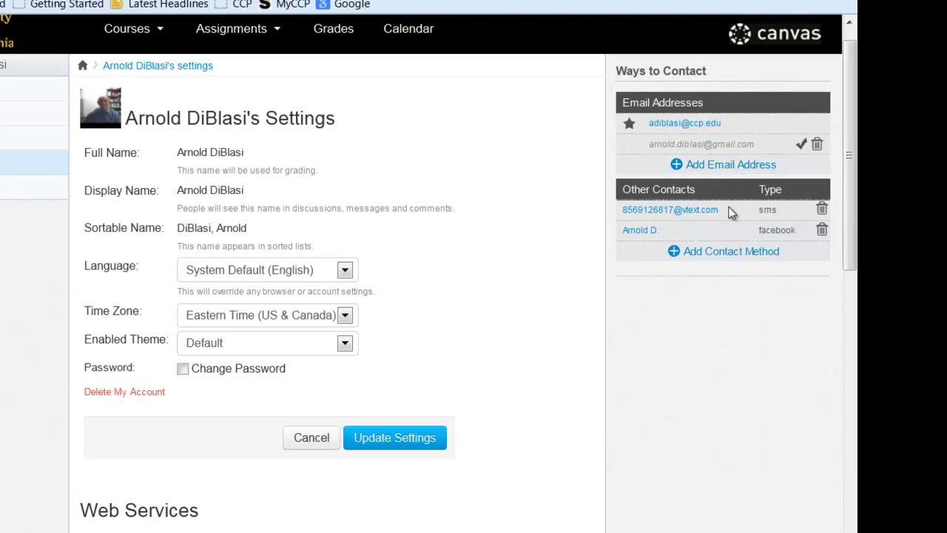
Scroll down to Web Services, showing Facebook, Google Docs and Skype as registered services.
drag(857, 231, 855, 410)
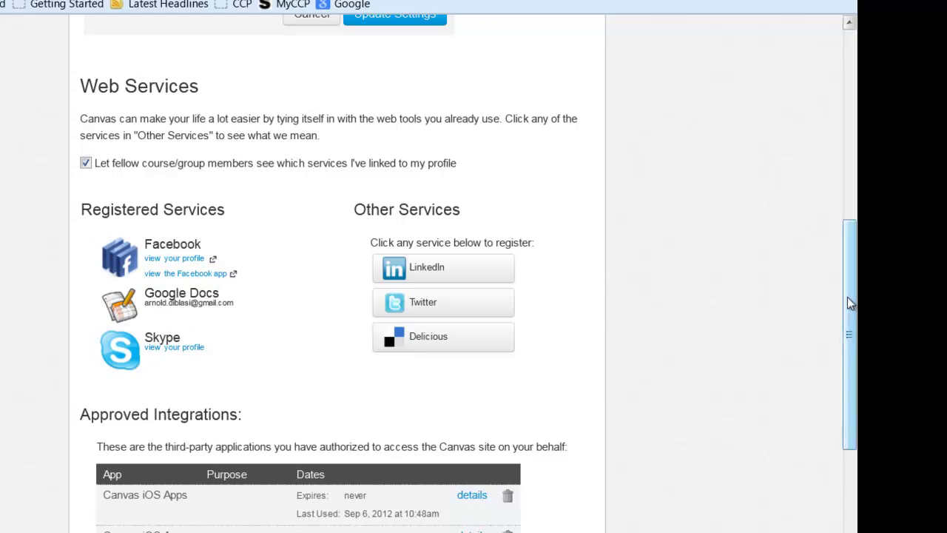
Scroll back to the top of Settings, showing Language, Time Zone and Theme fields.
drag(848, 302, 851, 81)
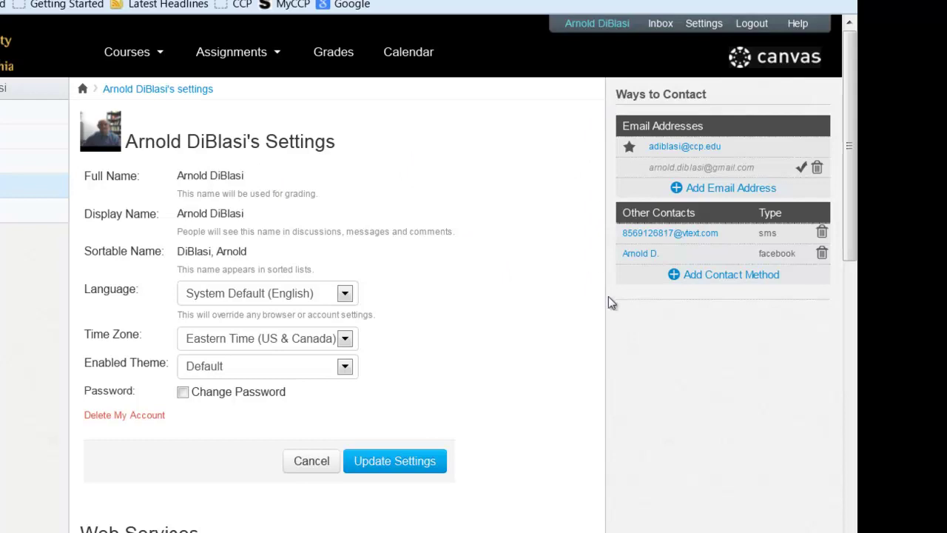
click(725, 190)
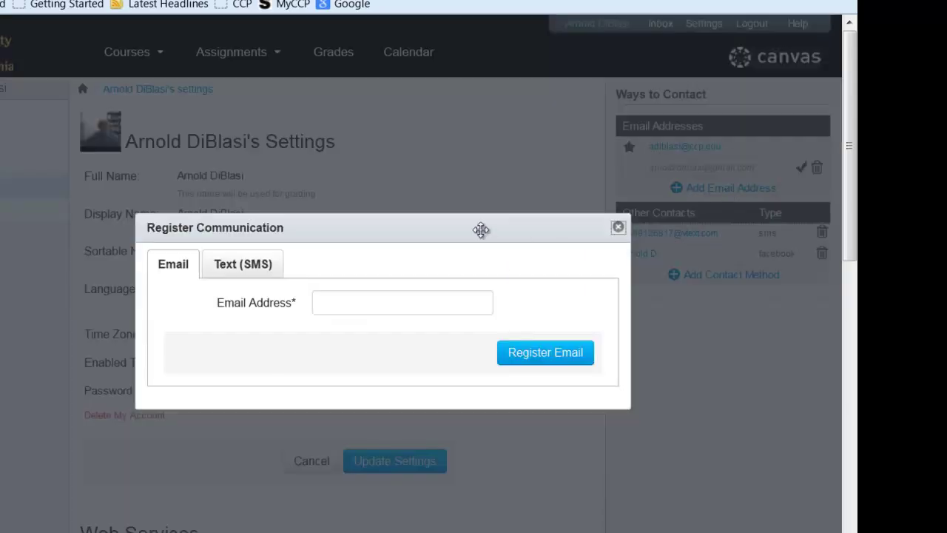
drag(483, 228, 552, 113)
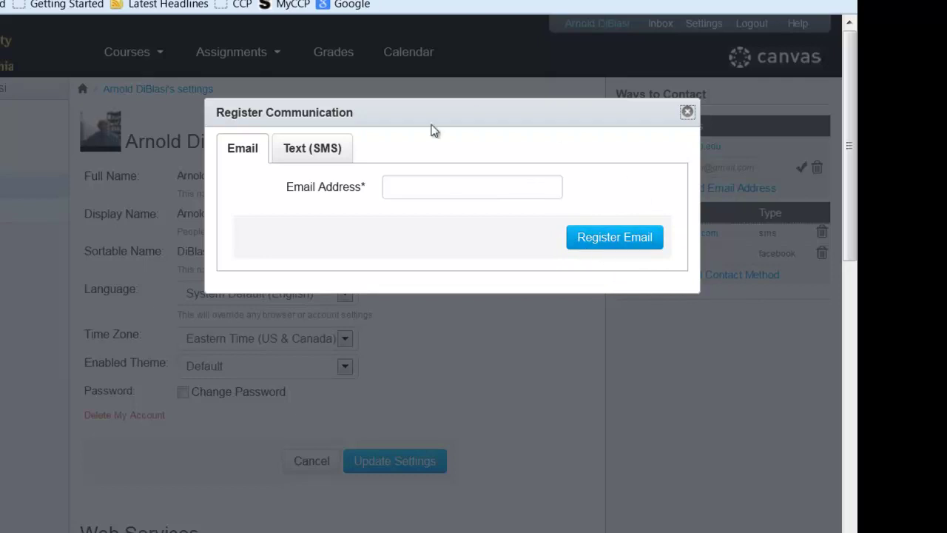
click(321, 153)
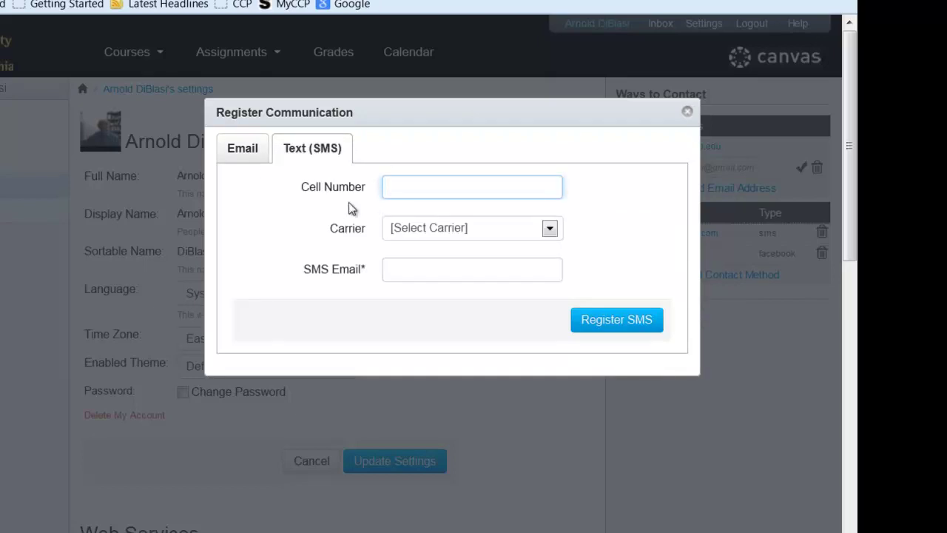
click(548, 231)
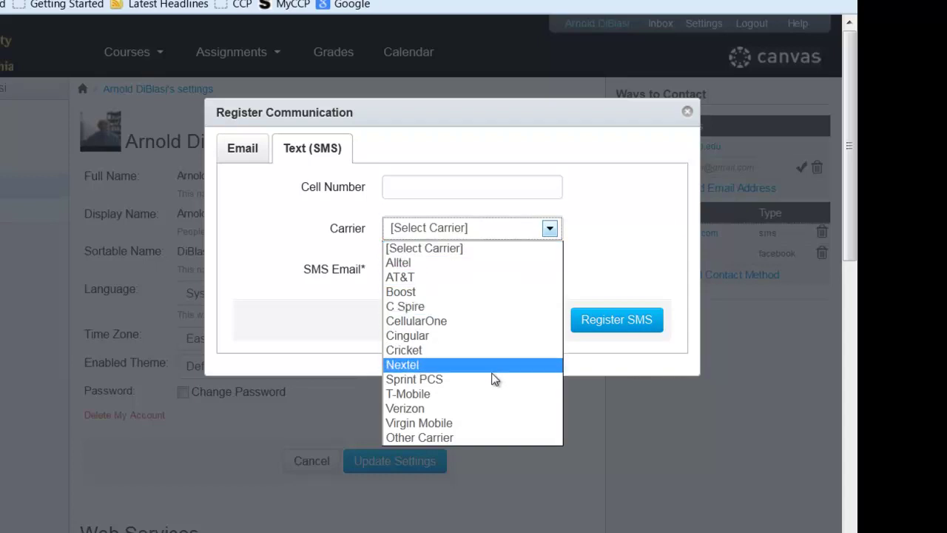
click(592, 250)
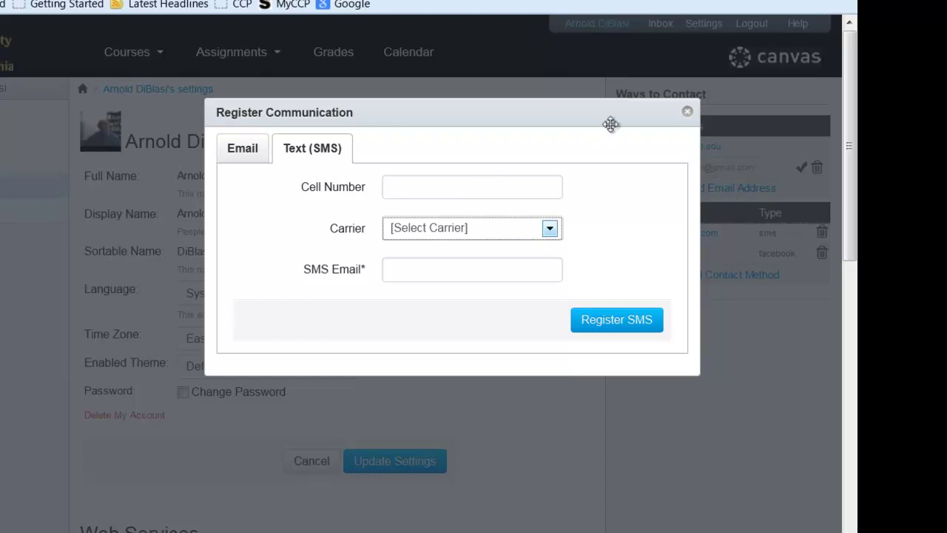
click(687, 112)
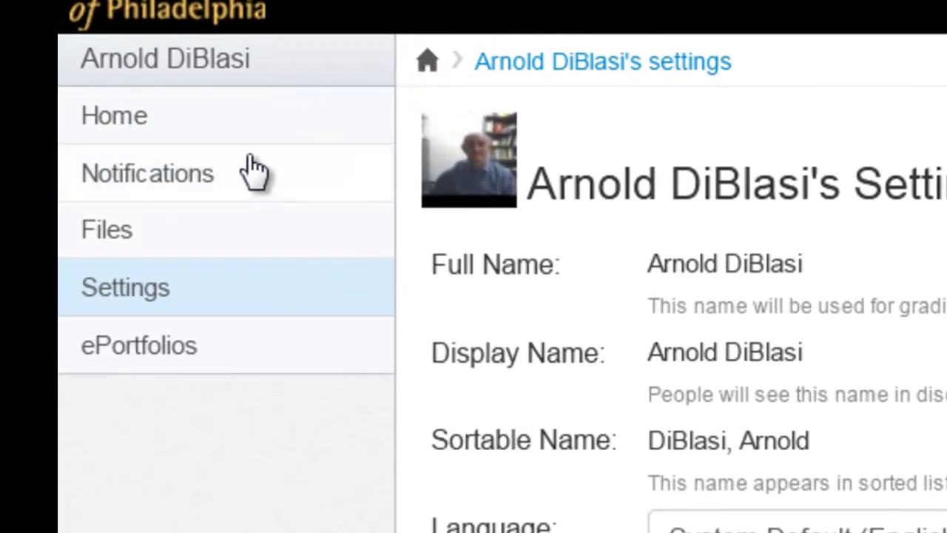
Open Notifications and inspect the ASAP, Daily and Weekly frequency options for each activity.
click(160, 179)
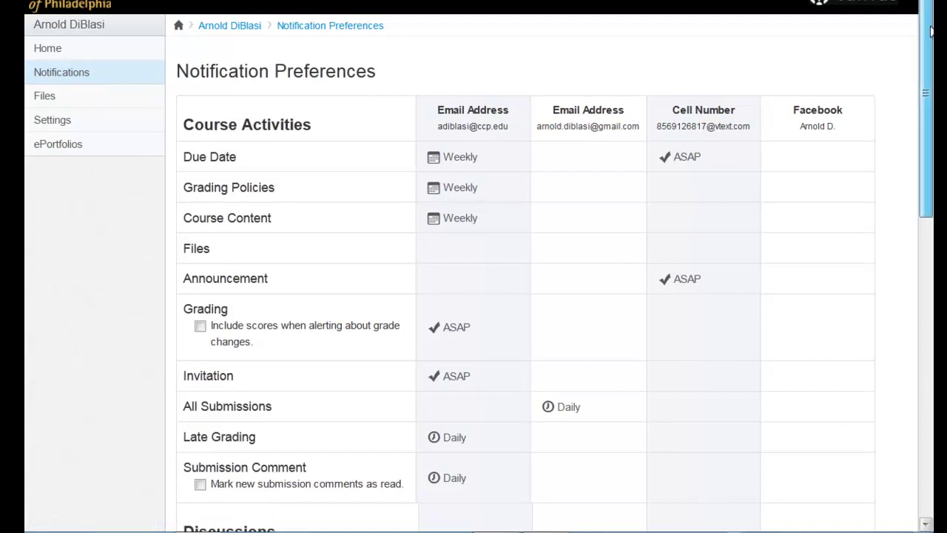
drag(931, 32, 930, 83)
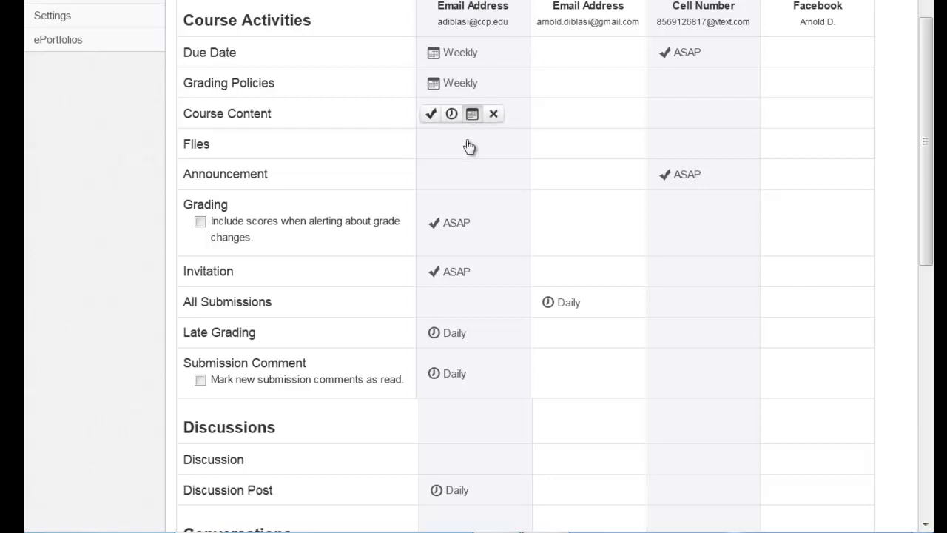
mouse_move(486, 249)
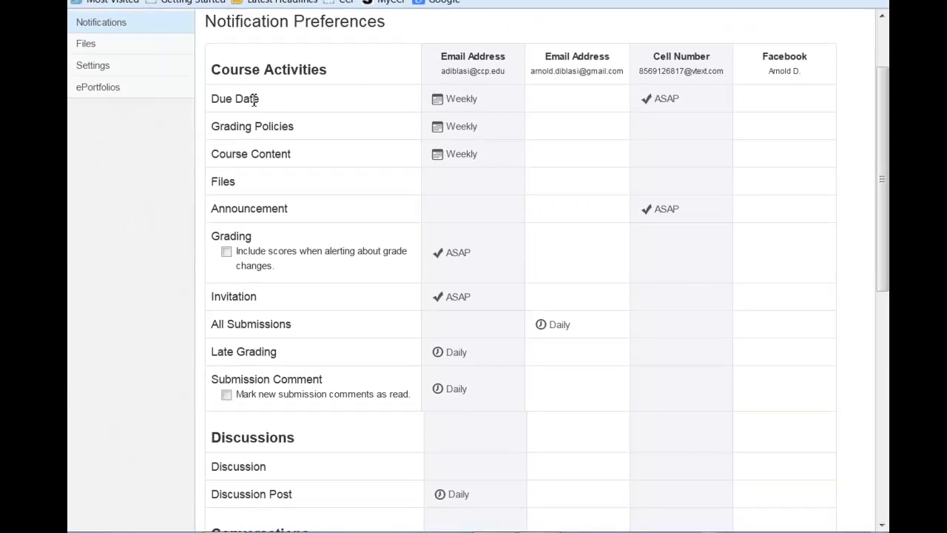
mouse_move(252, 98)
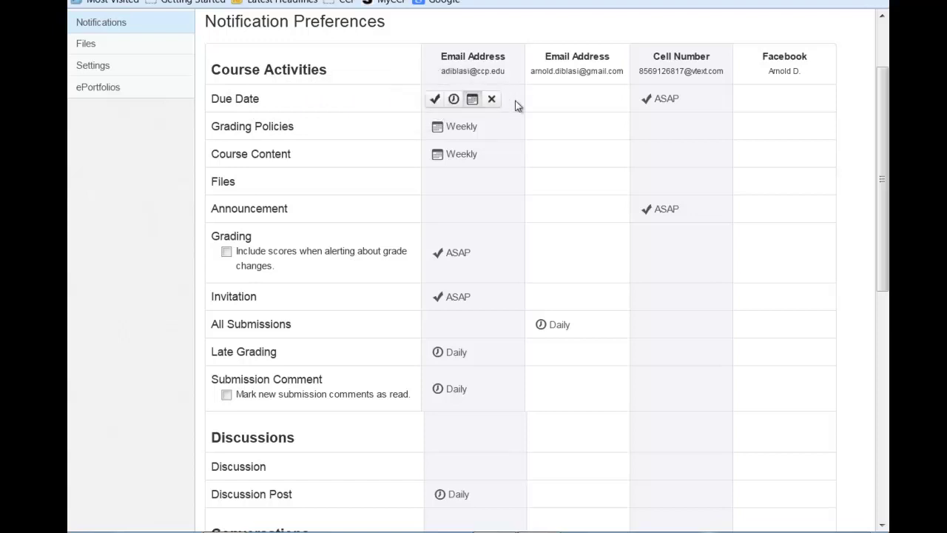
mouse_move(537, 125)
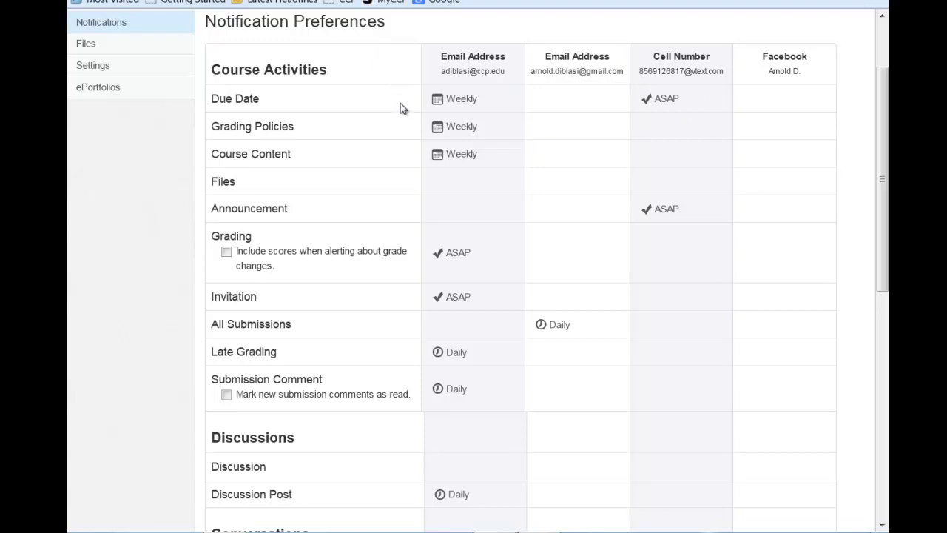
mouse_move(453, 100)
drag(886, 83, 887, 213)
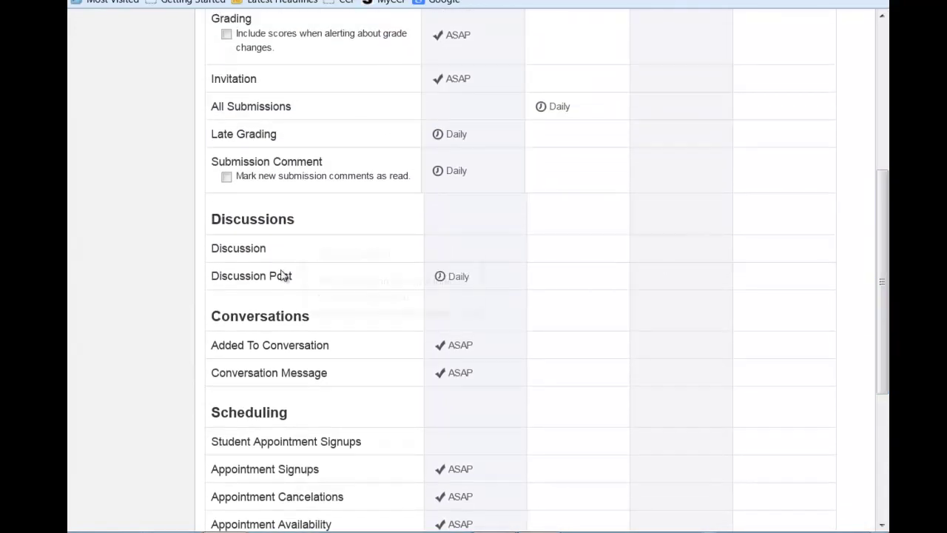
scroll(281, 274, up, 4)
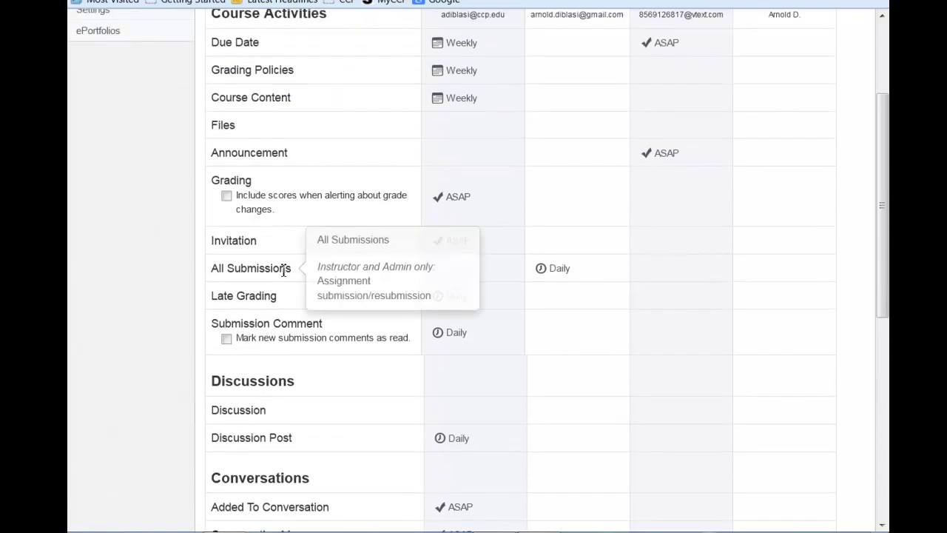
scroll(282, 272, up, 2)
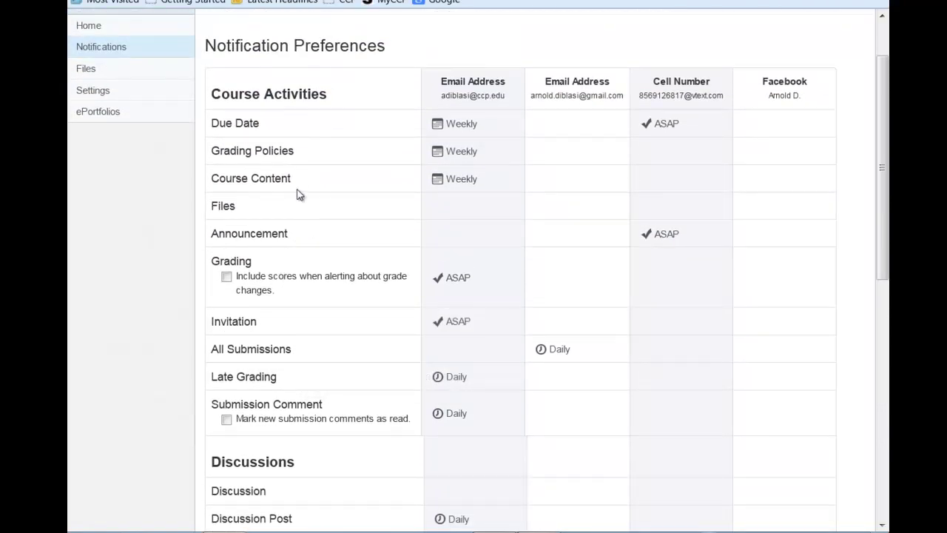
scroll(300, 98, up, 2)
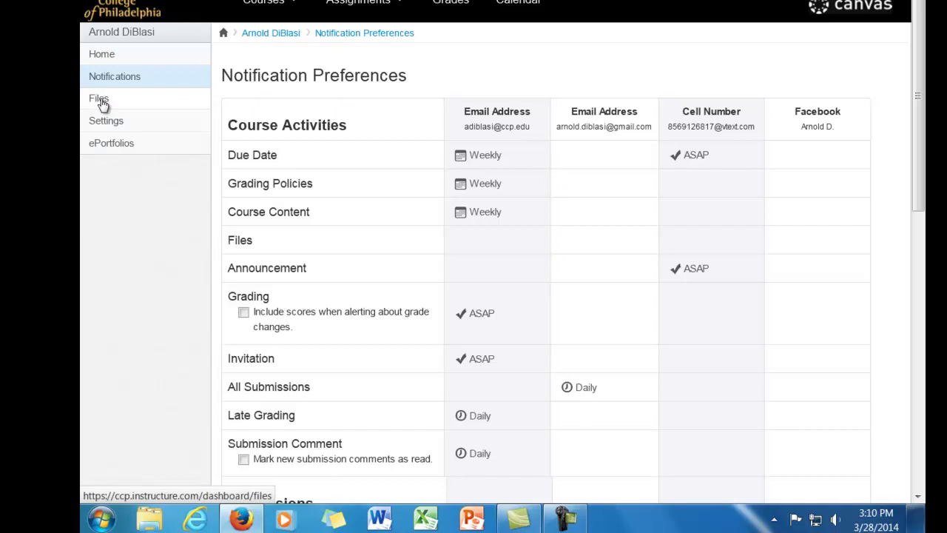
Open personal Files and collapse the root folder tree to show its four folders.
click(101, 101)
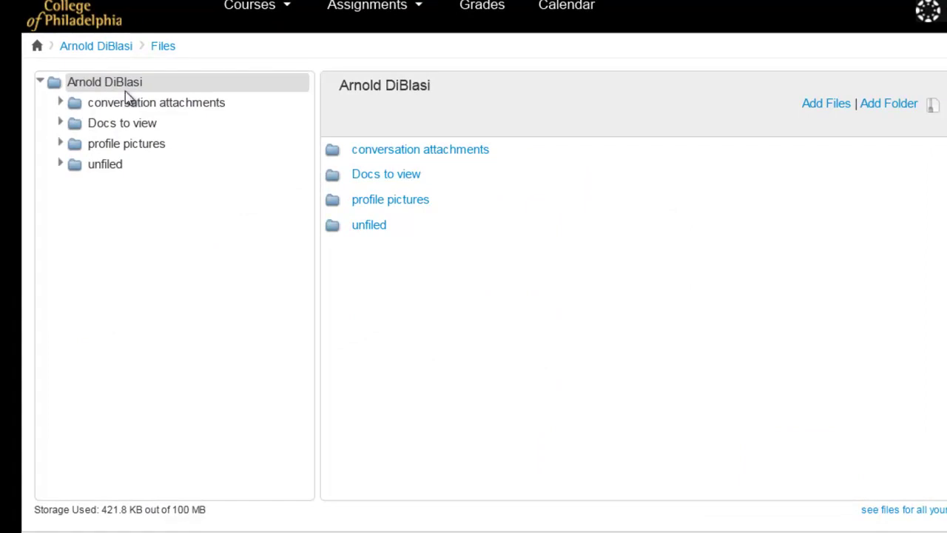
click(40, 83)
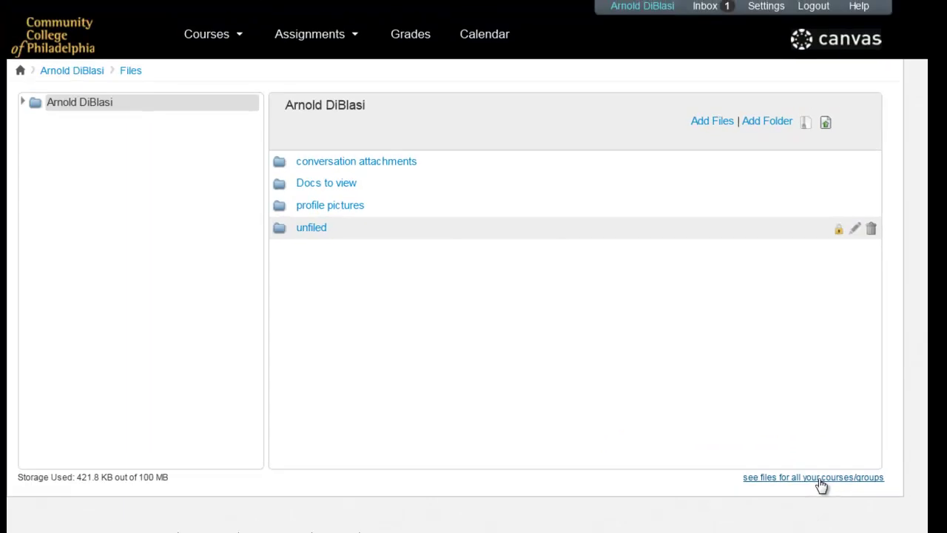
Show files for all courses and open the TEST_CIS 103 Applied Computer Technology folder.
click(820, 479)
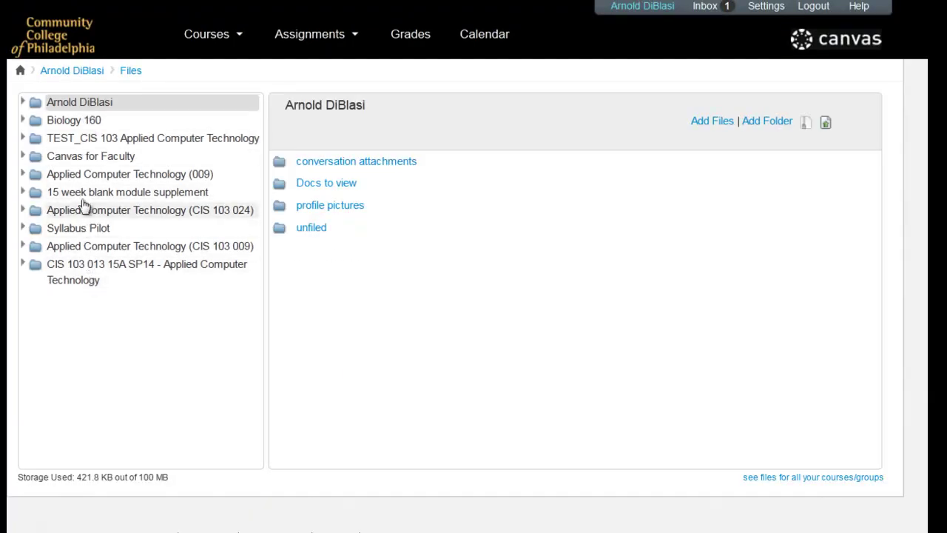
click(67, 143)
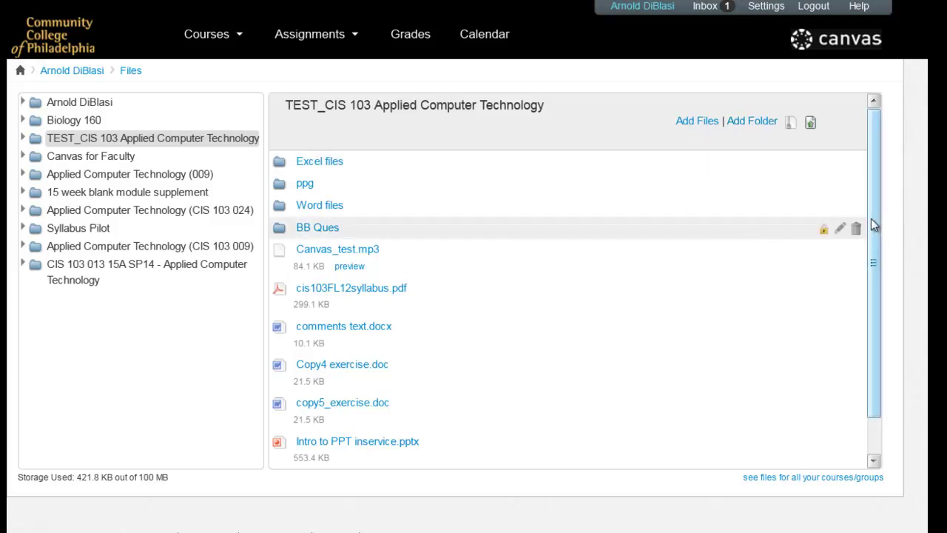
Scroll the file list and bring up the Courses menu with four courses and View all courses (9).
mouse_move(872, 218)
mouse_down()
mouse_move(870, 259)
mouse_move(869, 207)
mouse_up()
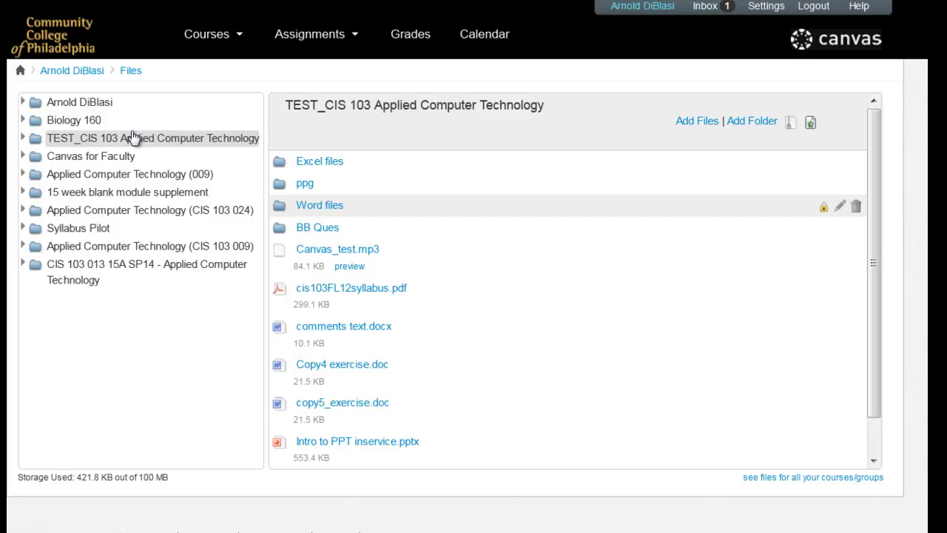
mouse_move(209, 37)
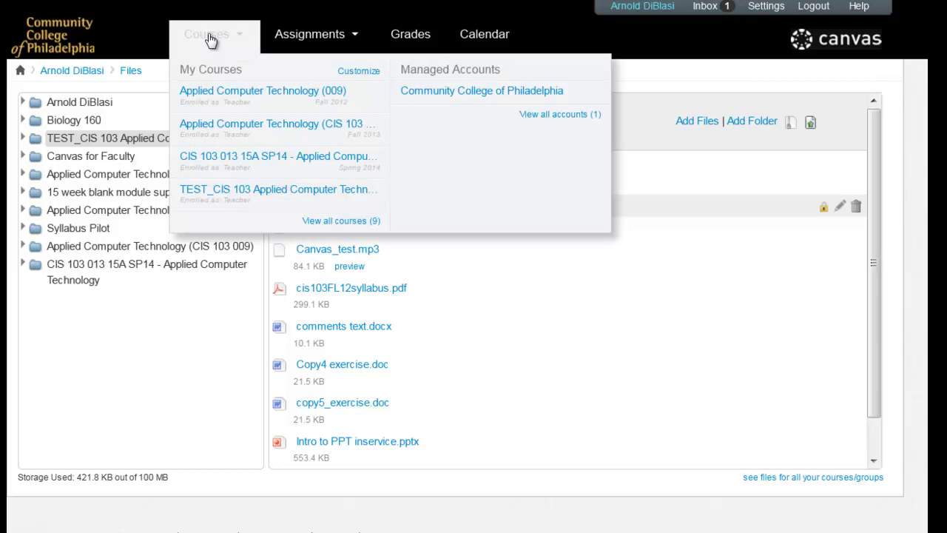
Open the Applied Computer Technology (009) course from the Courses menu.
click(222, 100)
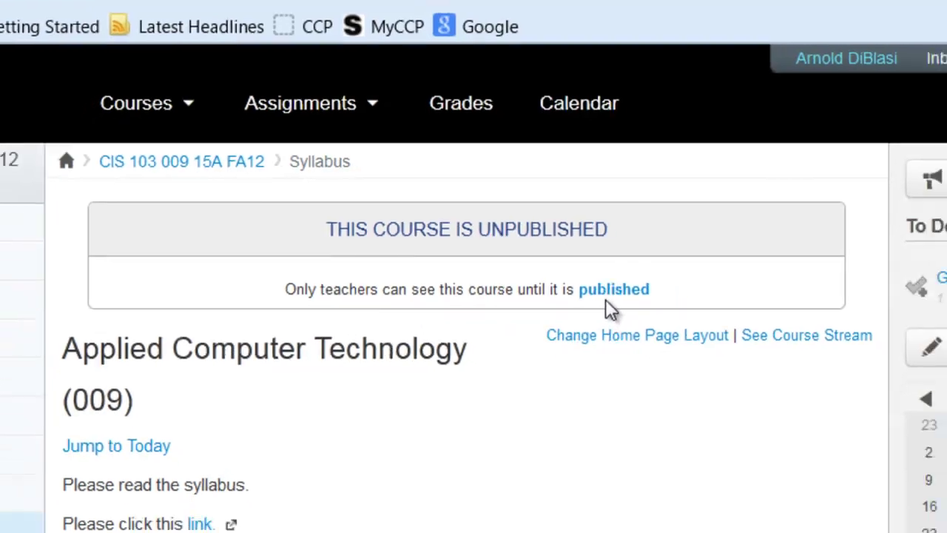
Review the Publish Course and Choose a Course Home Page checklist steps, then close the Next Steps panel.
click(634, 320)
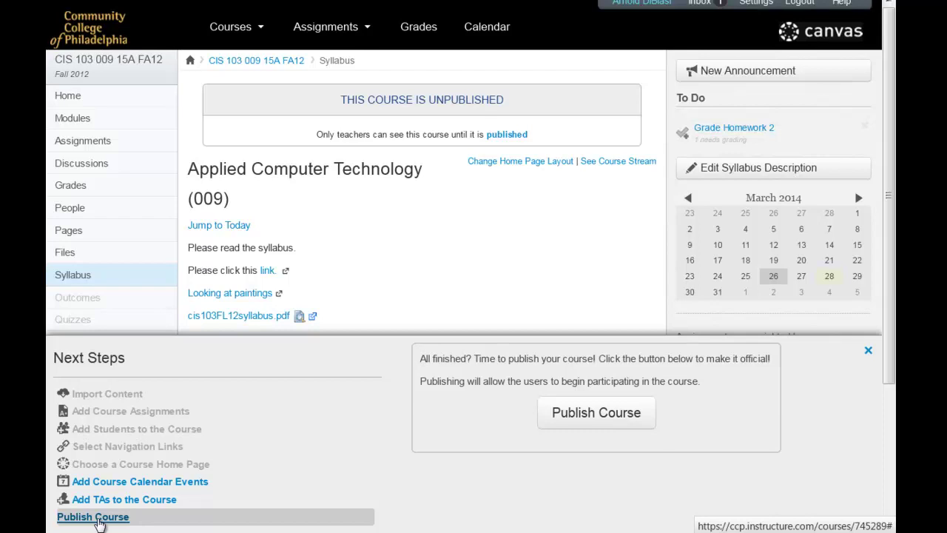
mouse_move(185, 412)
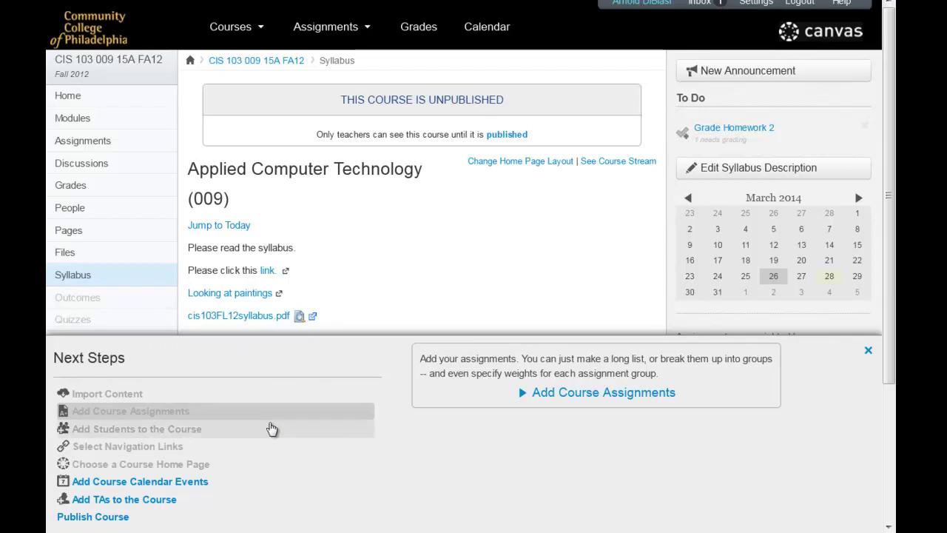
click(88, 516)
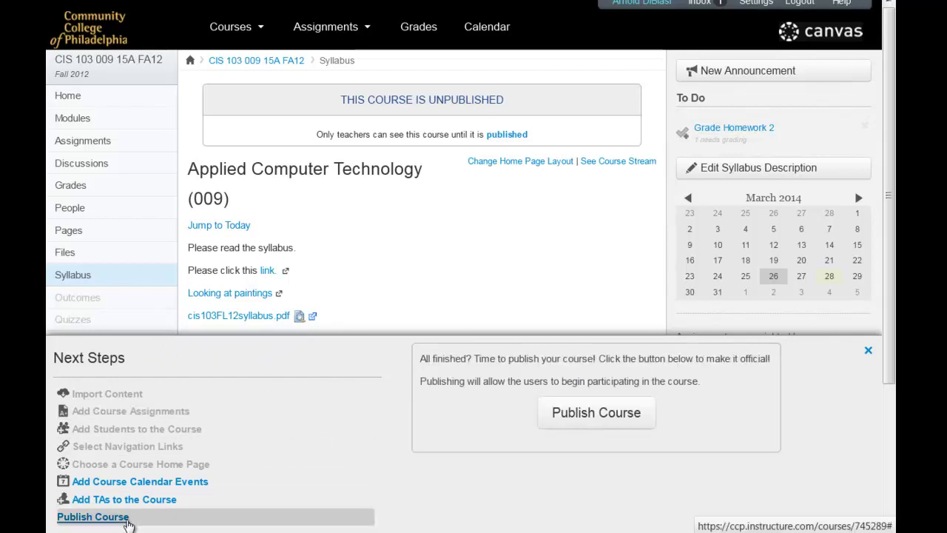
click(123, 470)
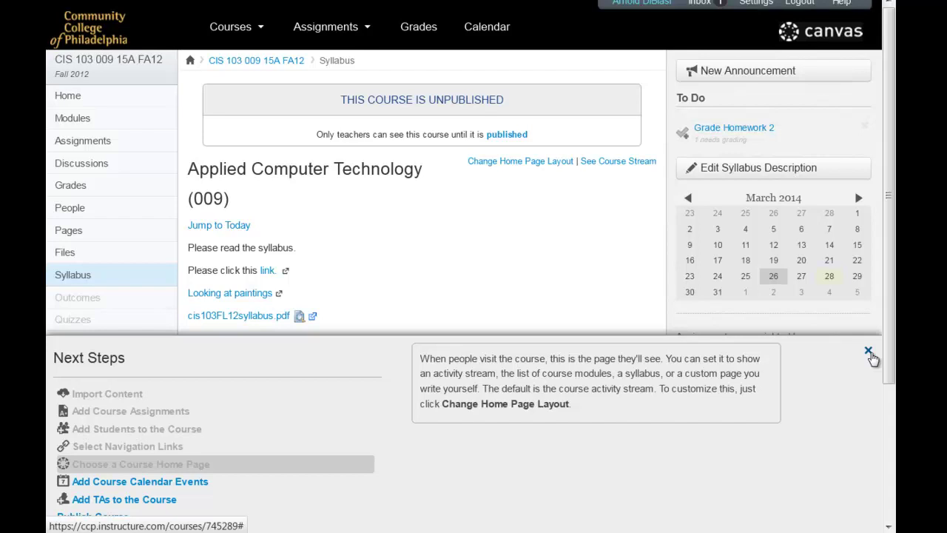
click(869, 351)
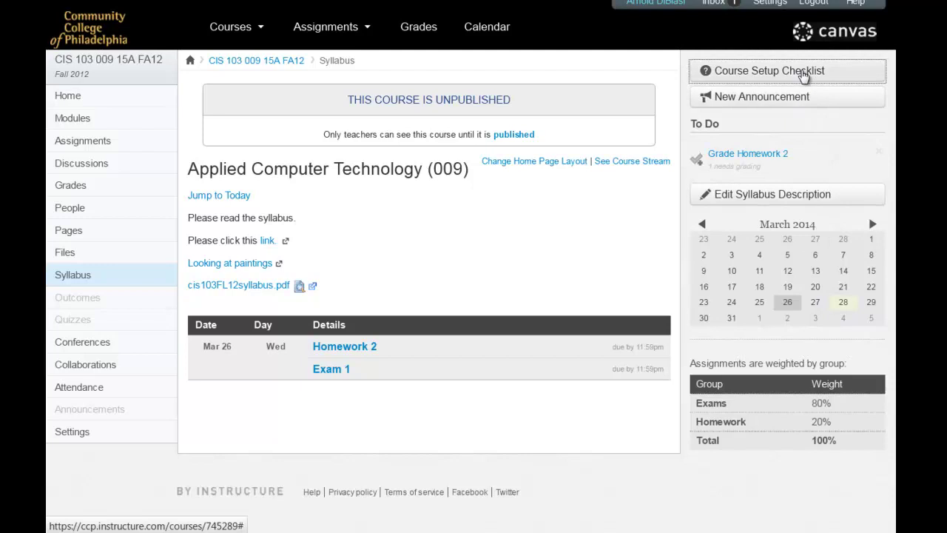
click(773, 71)
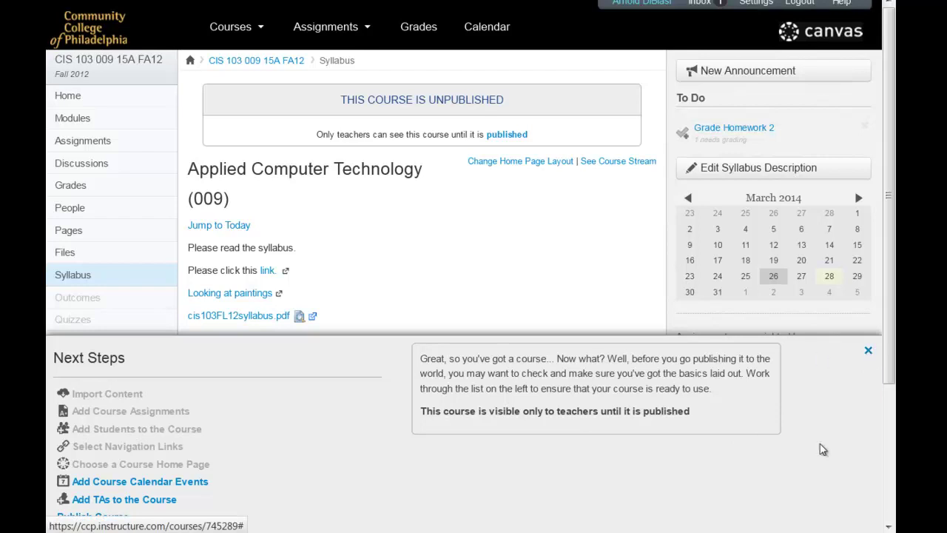
click(868, 352)
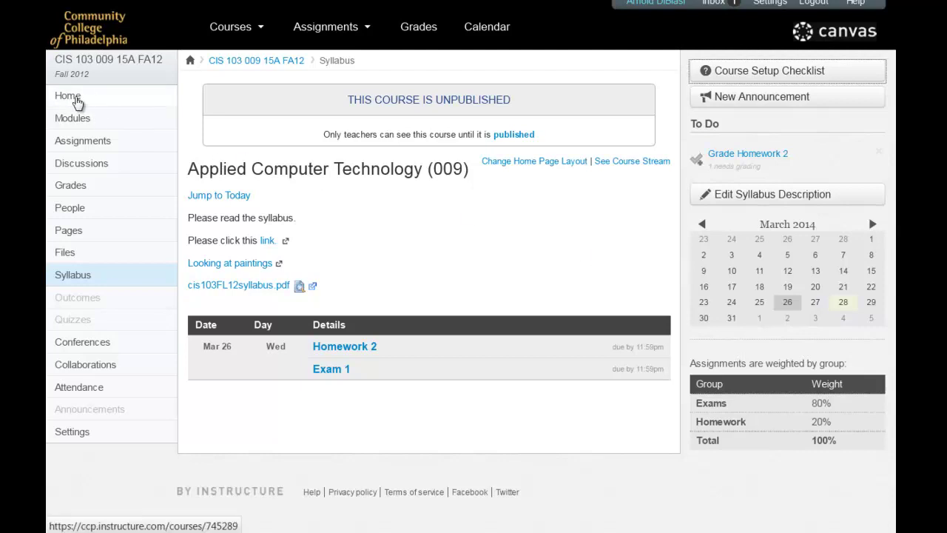
Change the CIS 103 home page layout to the Recent Activity Dashboard.
click(77, 101)
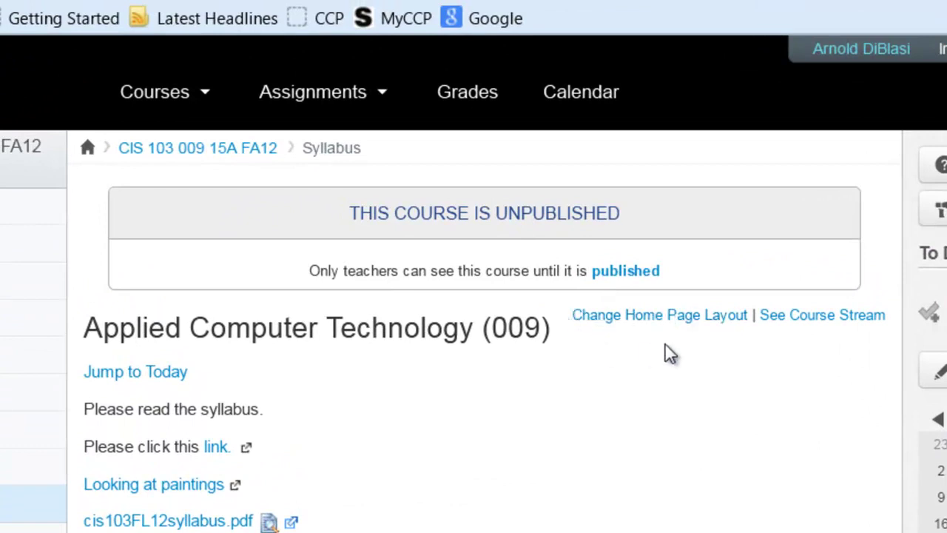
click(631, 318)
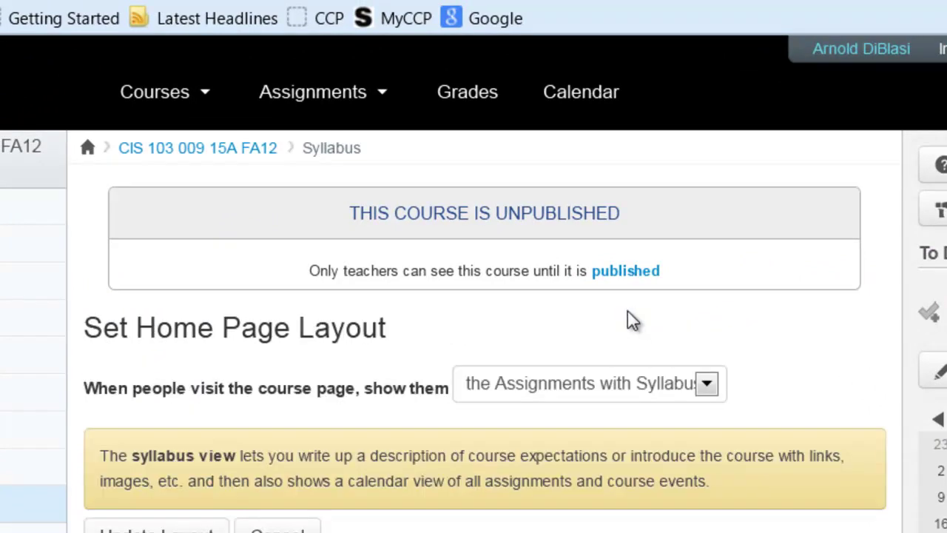
click(704, 385)
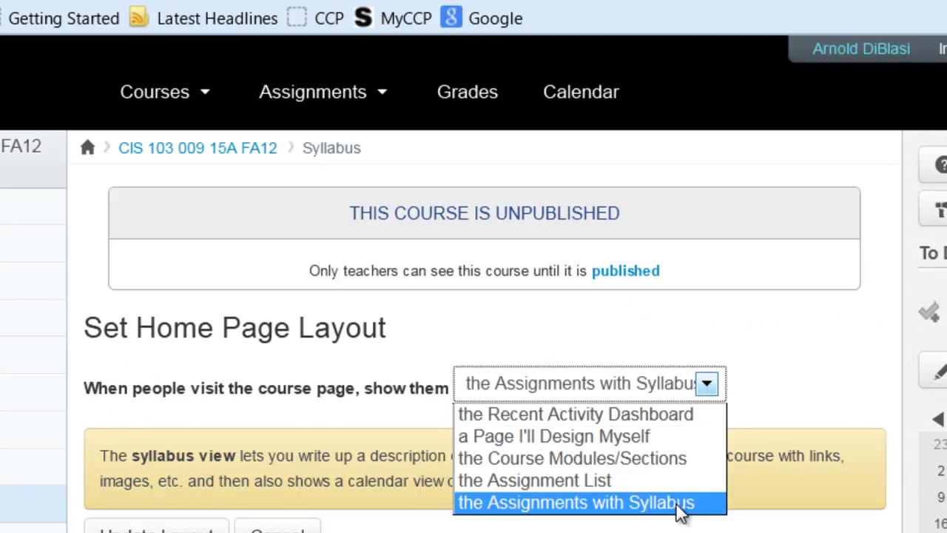
click(664, 415)
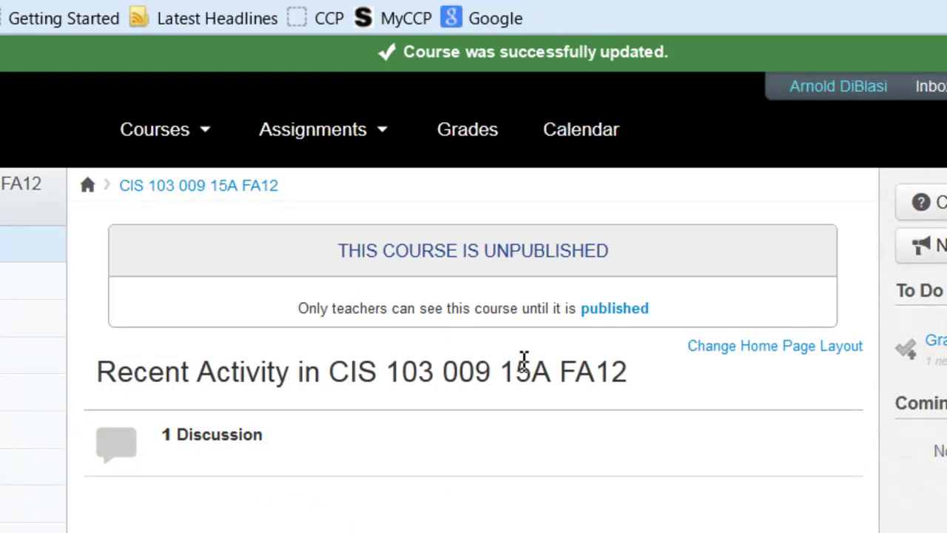
click(745, 347)
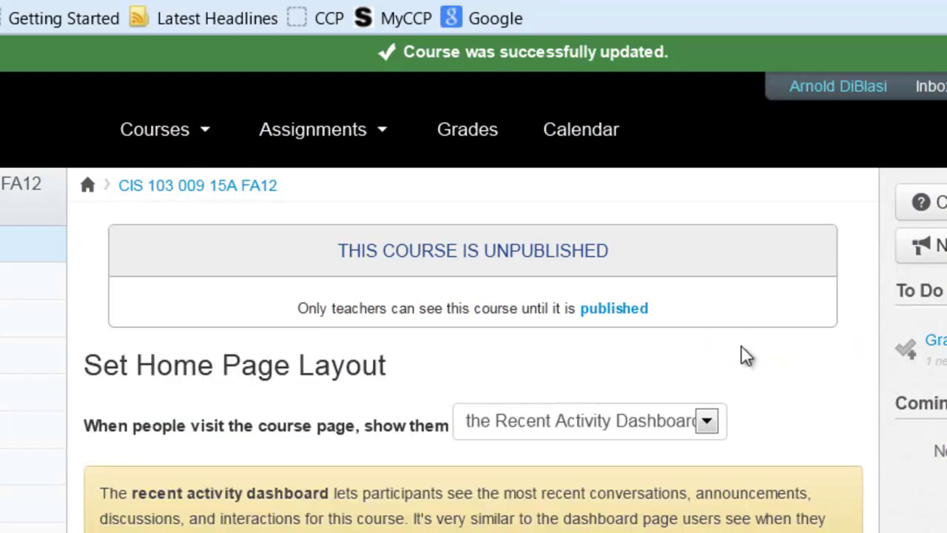
click(716, 422)
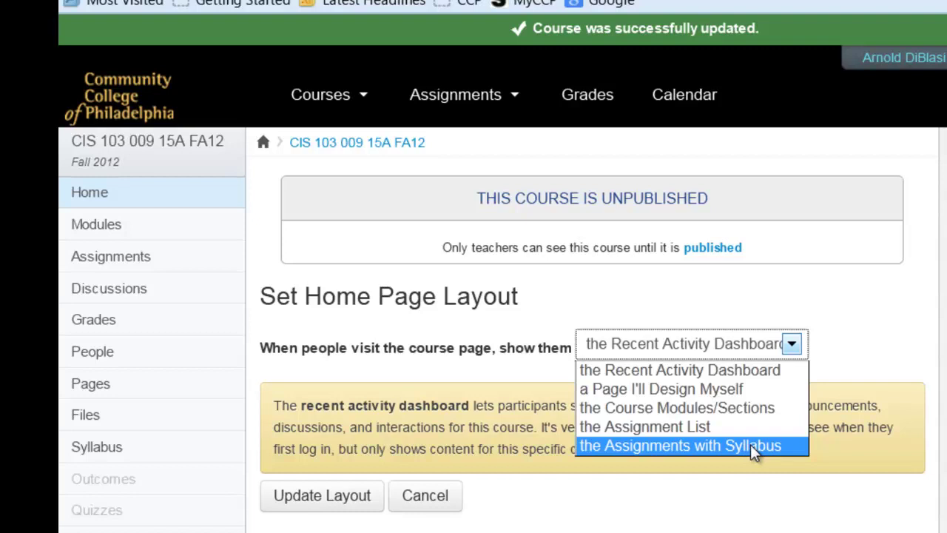
click(830, 330)
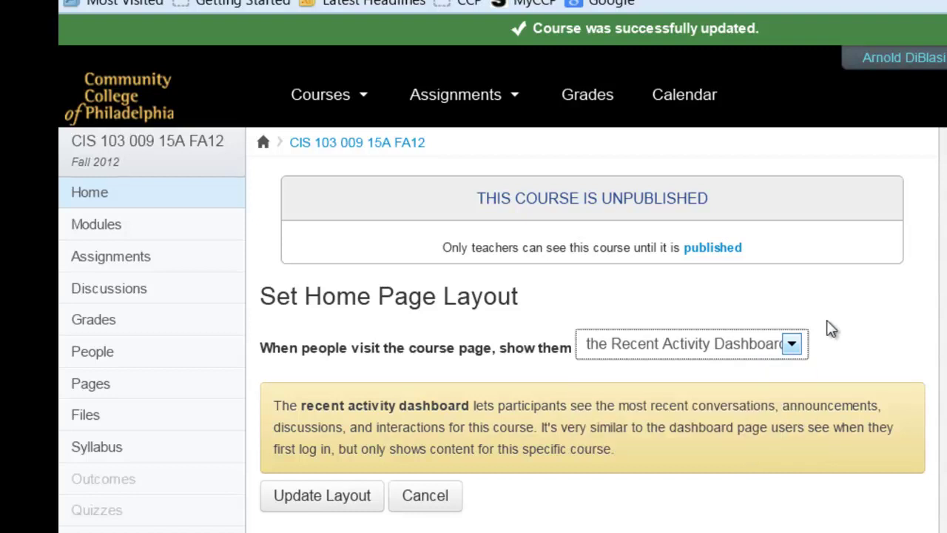
click(340, 498)
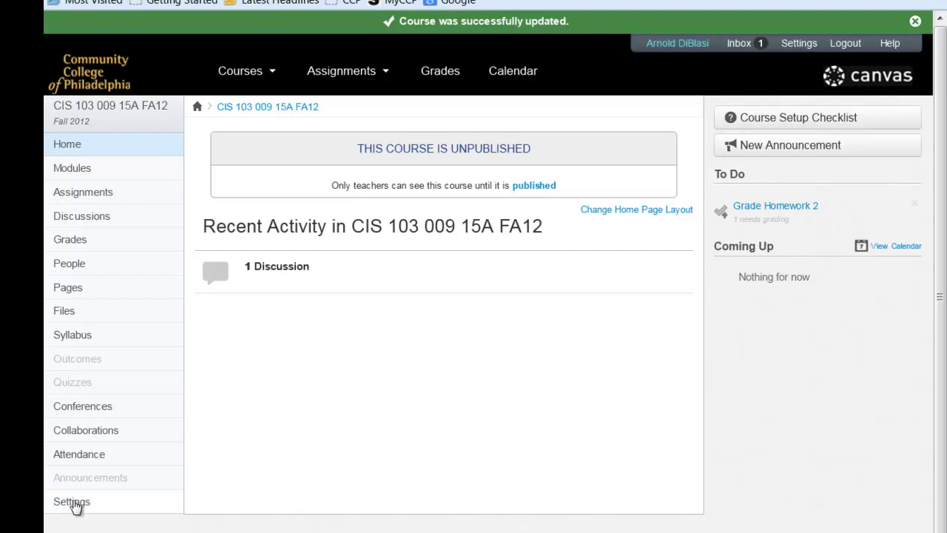
Go to the CIS 103 course Settings Navigation tab listing Home through Attendance.
click(72, 501)
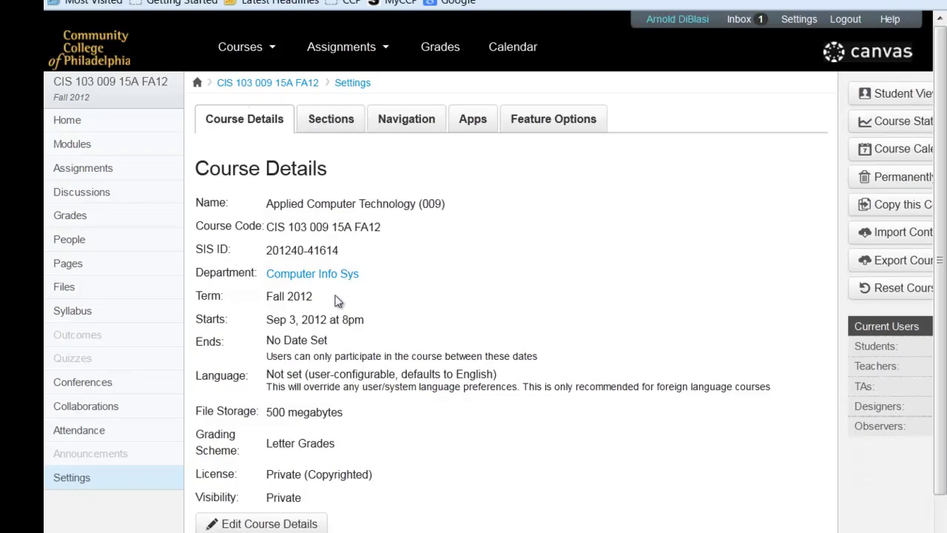
click(411, 123)
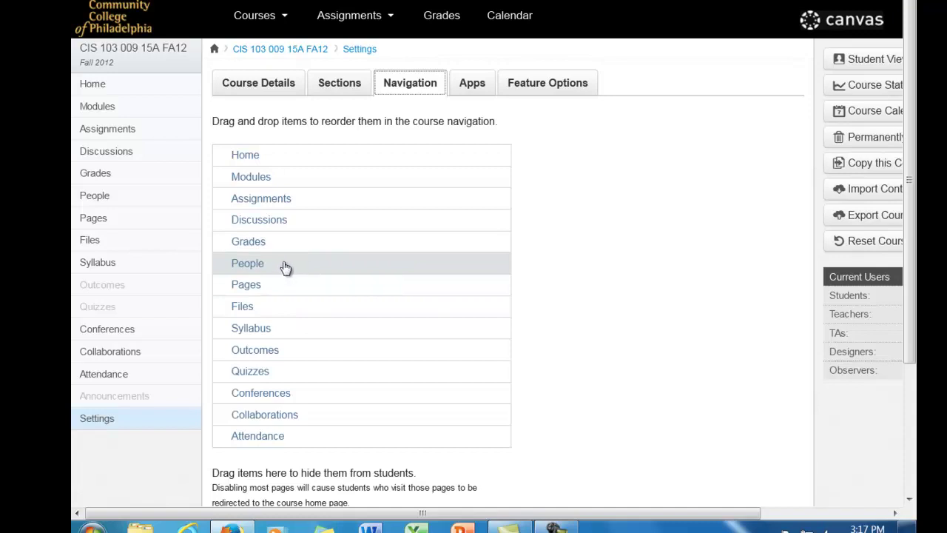
Move People below Modules, hide Outcomes from students, and save the navigation order.
drag(286, 266, 284, 191)
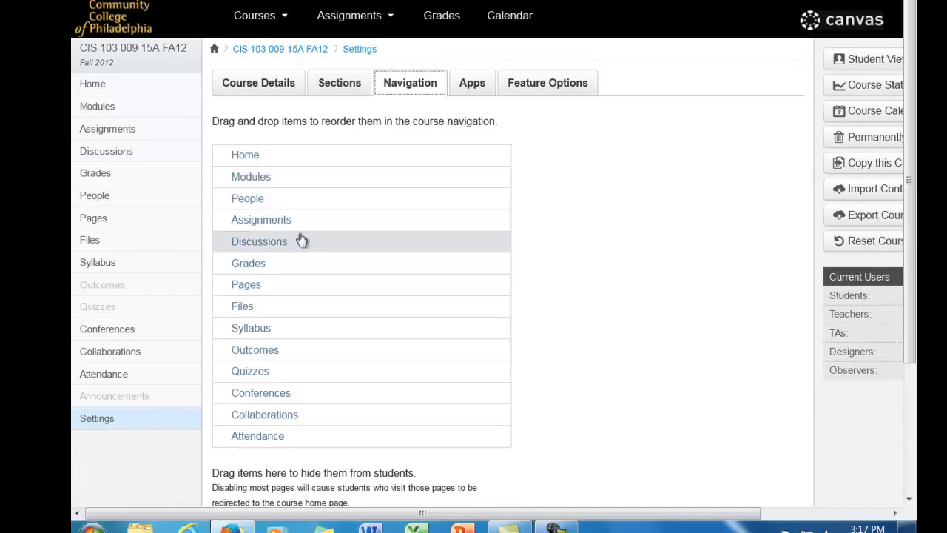
scroll(360, 249, down, 2)
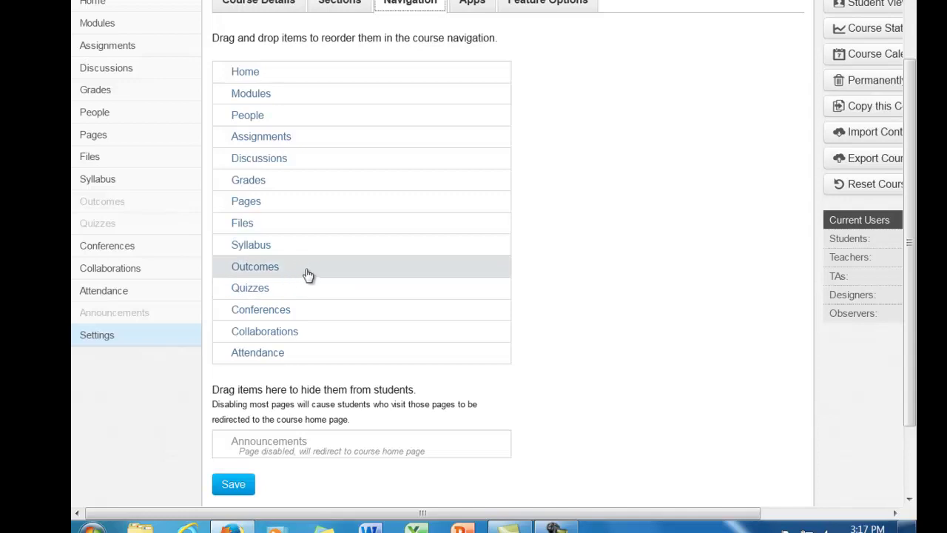
scroll(355, 265, down, 1)
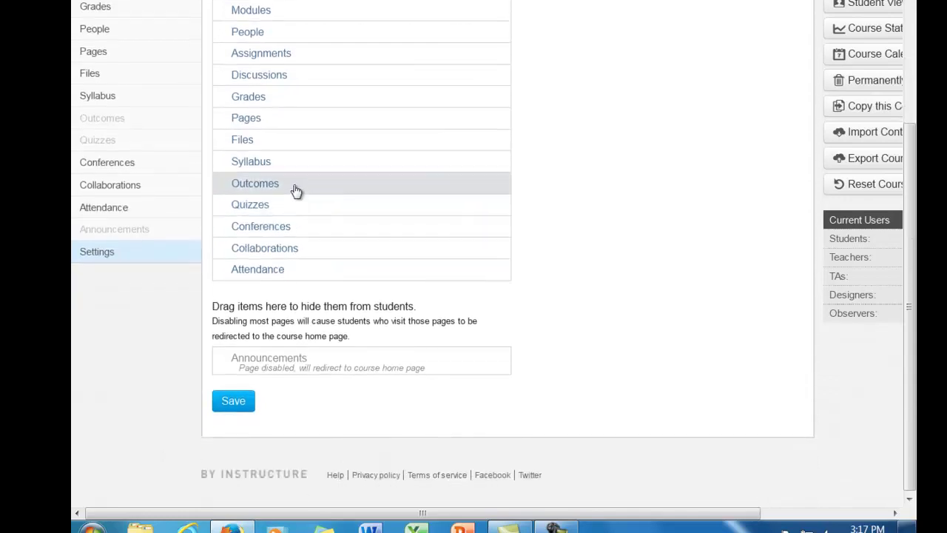
drag(296, 194, 275, 344)
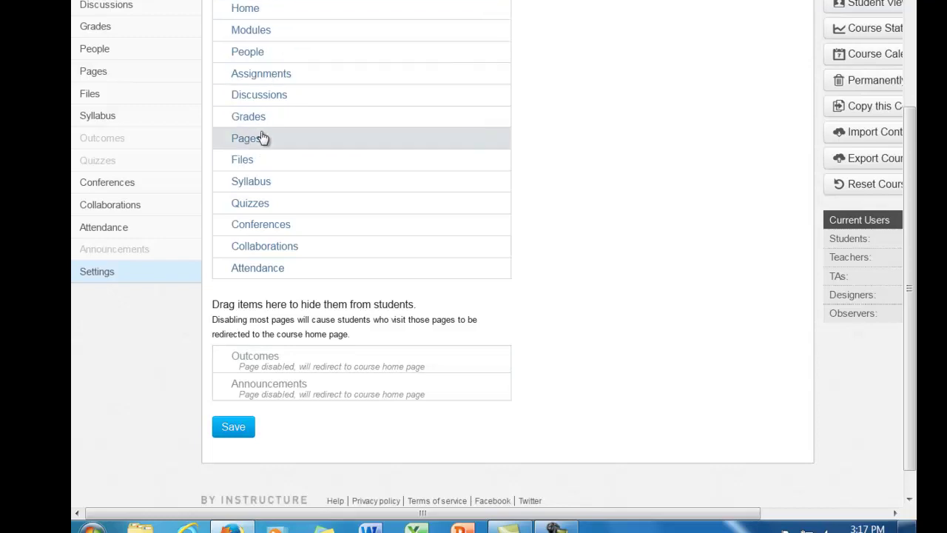
scroll(276, 182, up, 2)
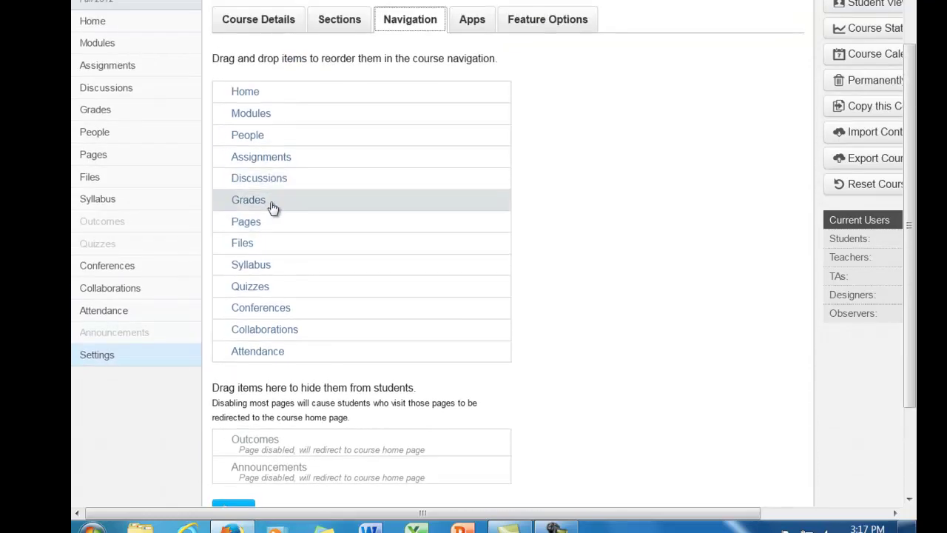
scroll(273, 208, down, 3)
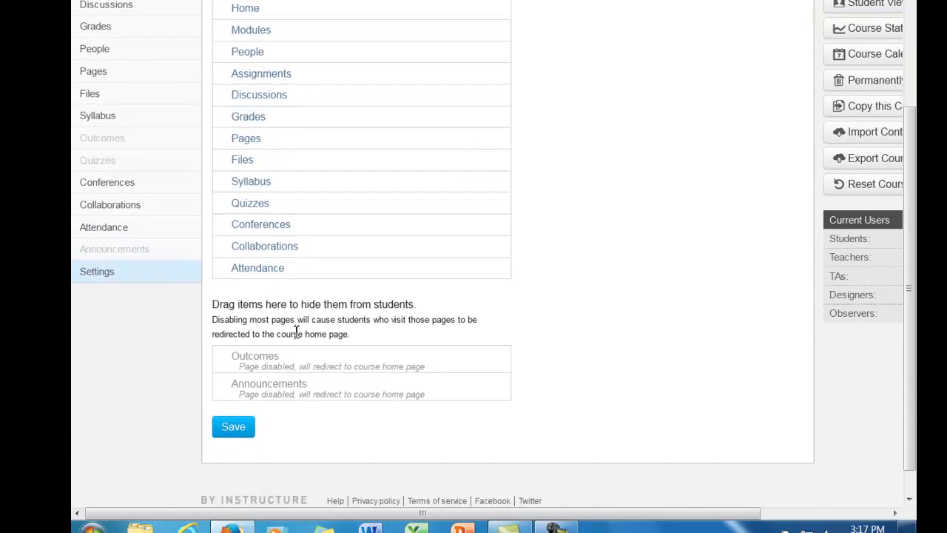
click(233, 431)
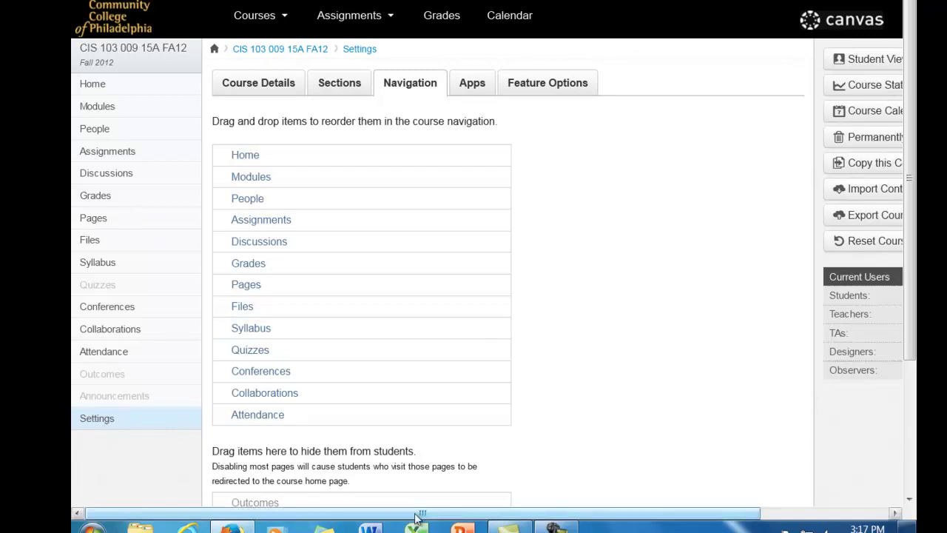
drag(423, 514, 554, 515)
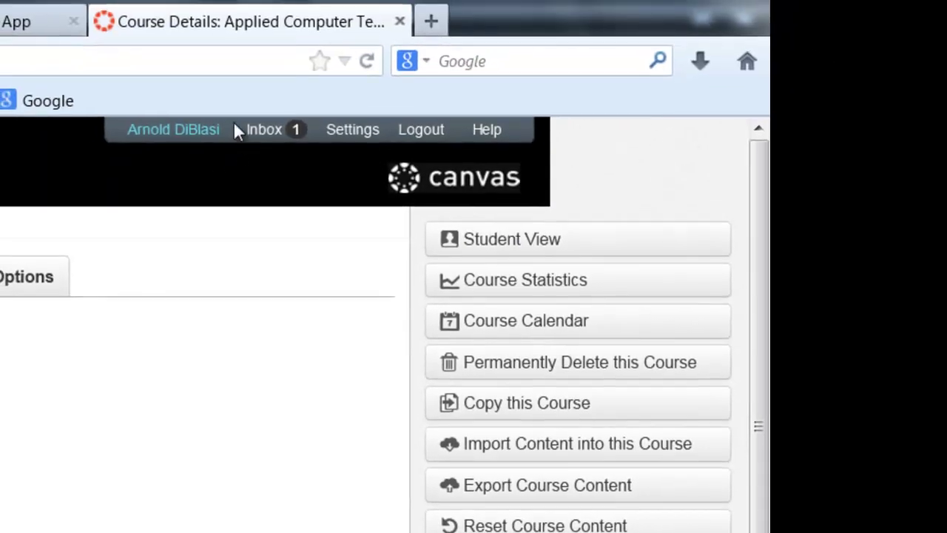
Enter Student View to preview CIS 103 as a student, then leave it.
click(518, 245)
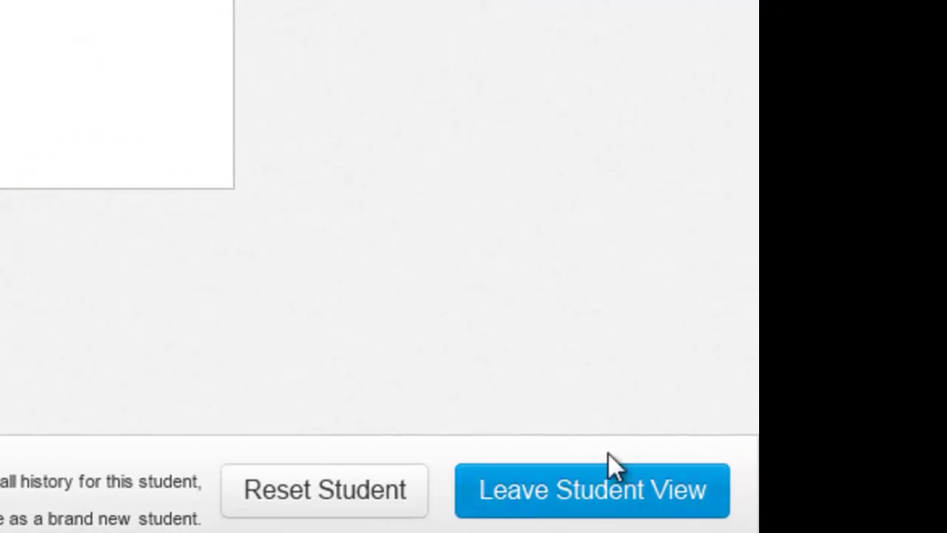
click(640, 501)
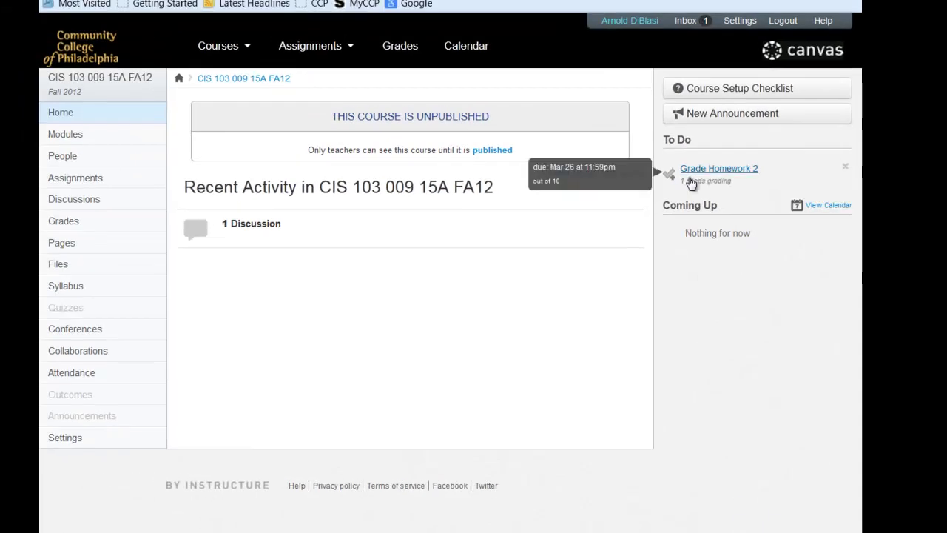